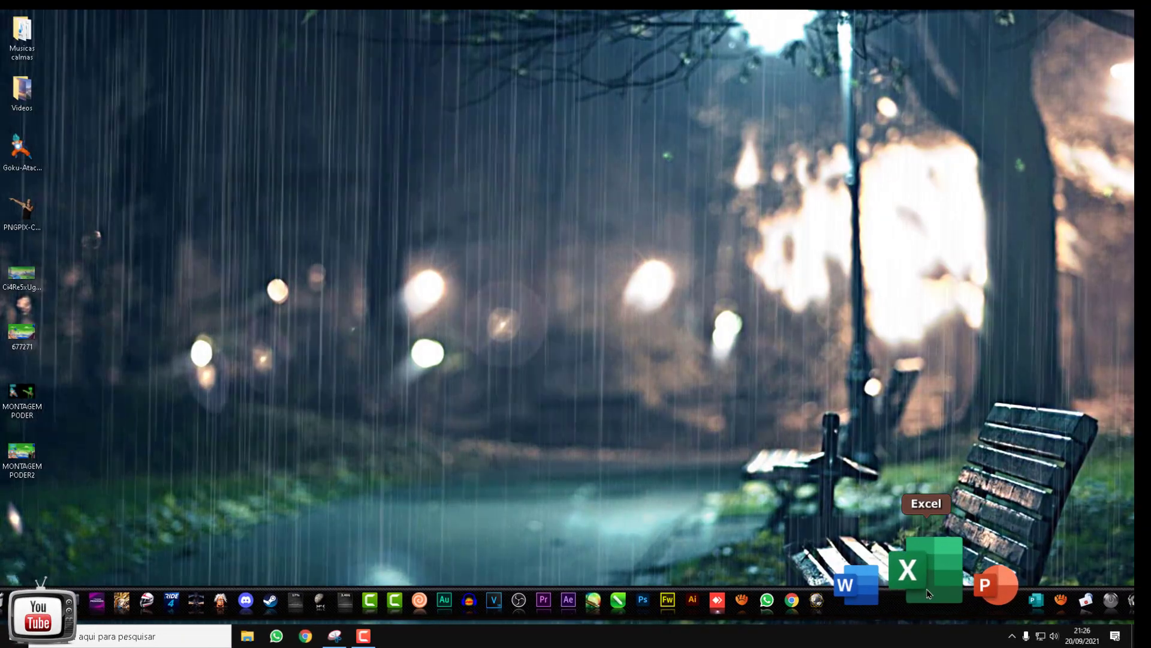
- Launch Excel and create a new blank workbook, Pasta1, with a cell selected
click(929, 590)
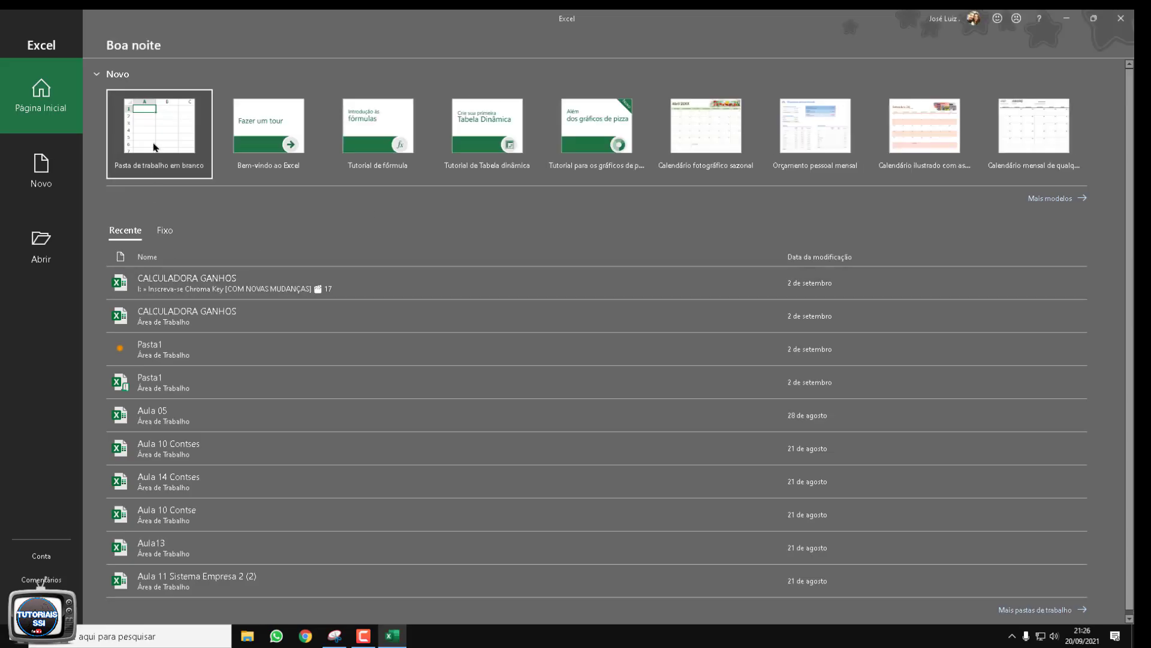
click(164, 119)
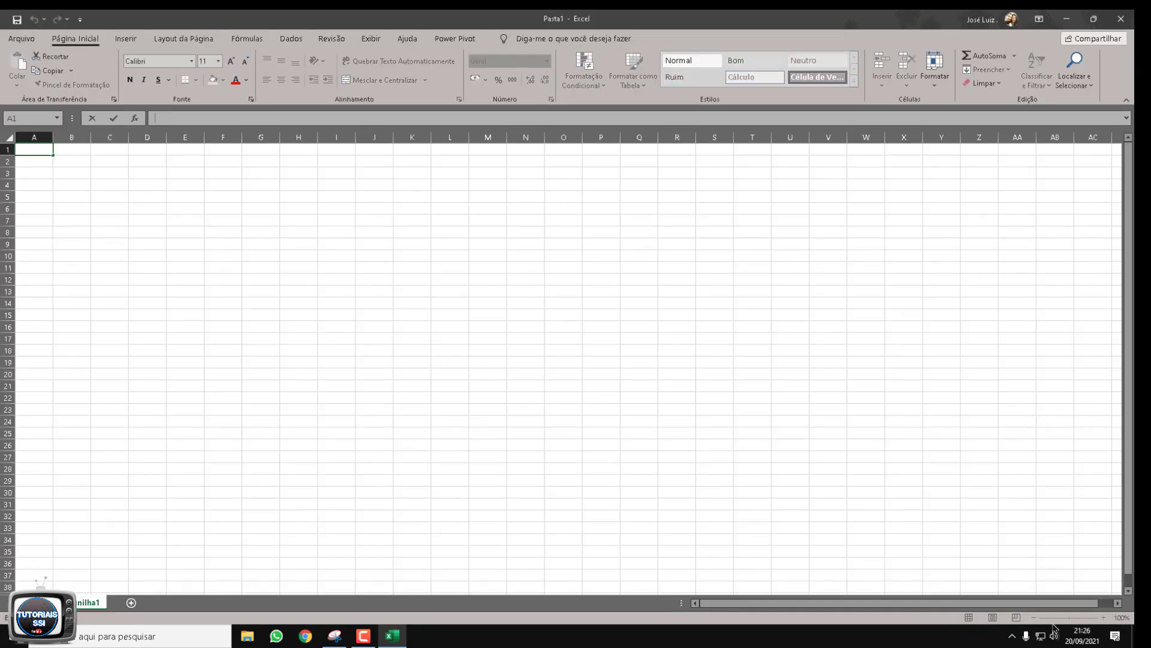
click(805, 420)
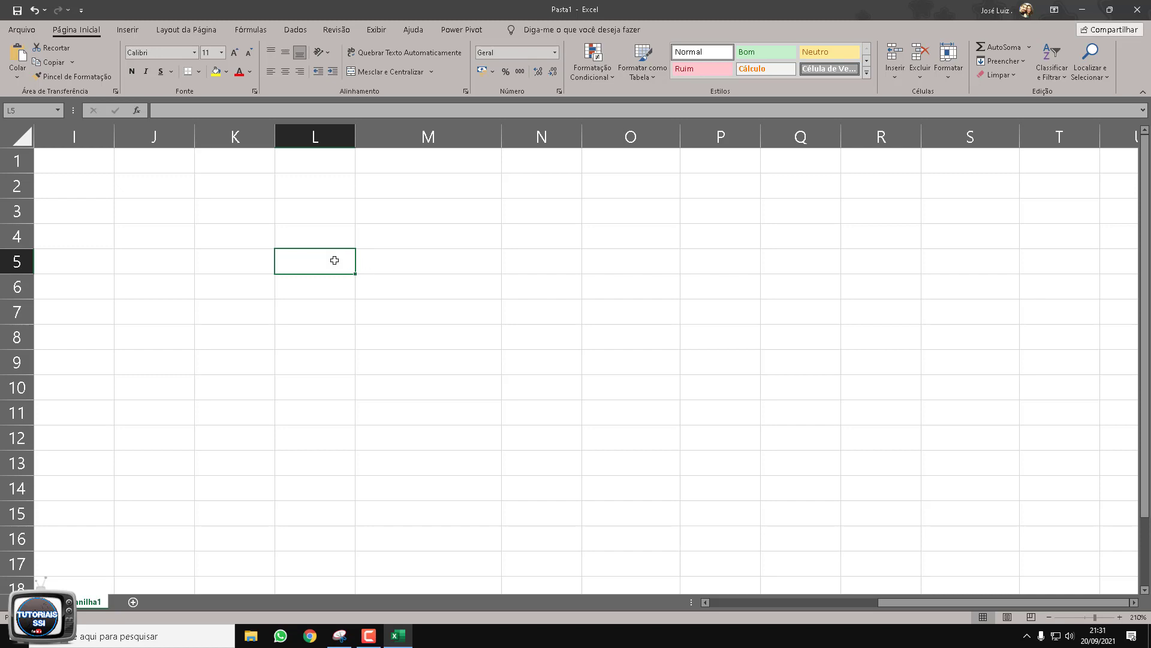
- Fill L5:L16 with the months Janeiro through Dezembro
text(Jan)
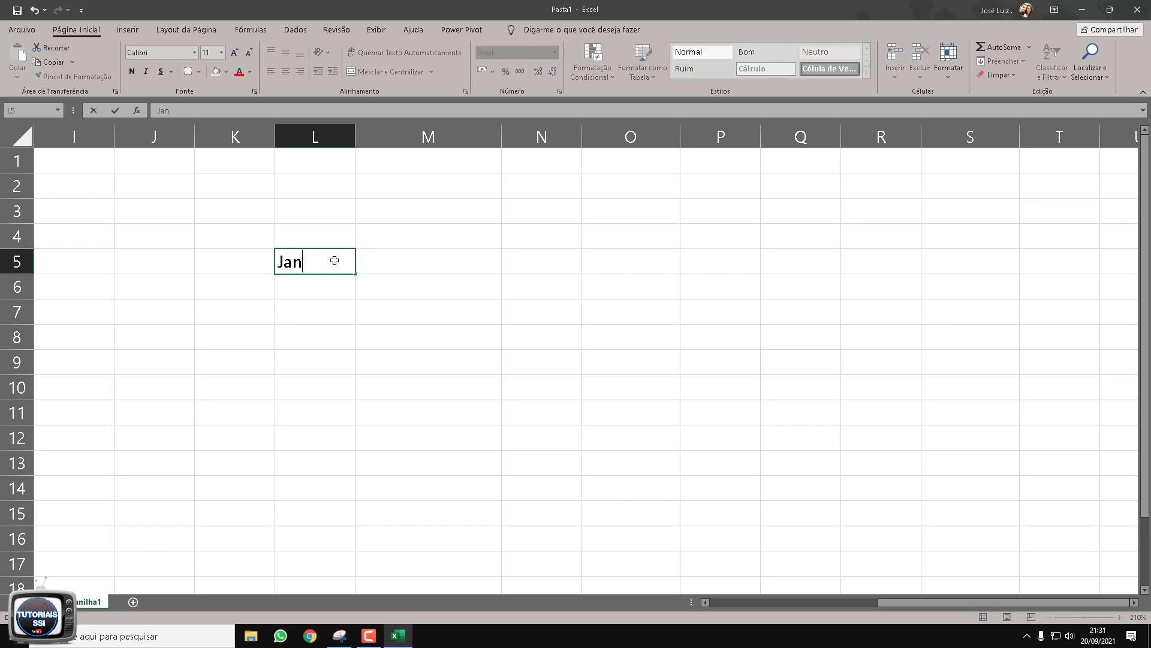
text(ei)
text(ro)
drag(355, 276, 341, 542)
click(411, 243)
- Fill M5:M16 with weekdays starting from Segunda-Feira in M5
click(406, 263)
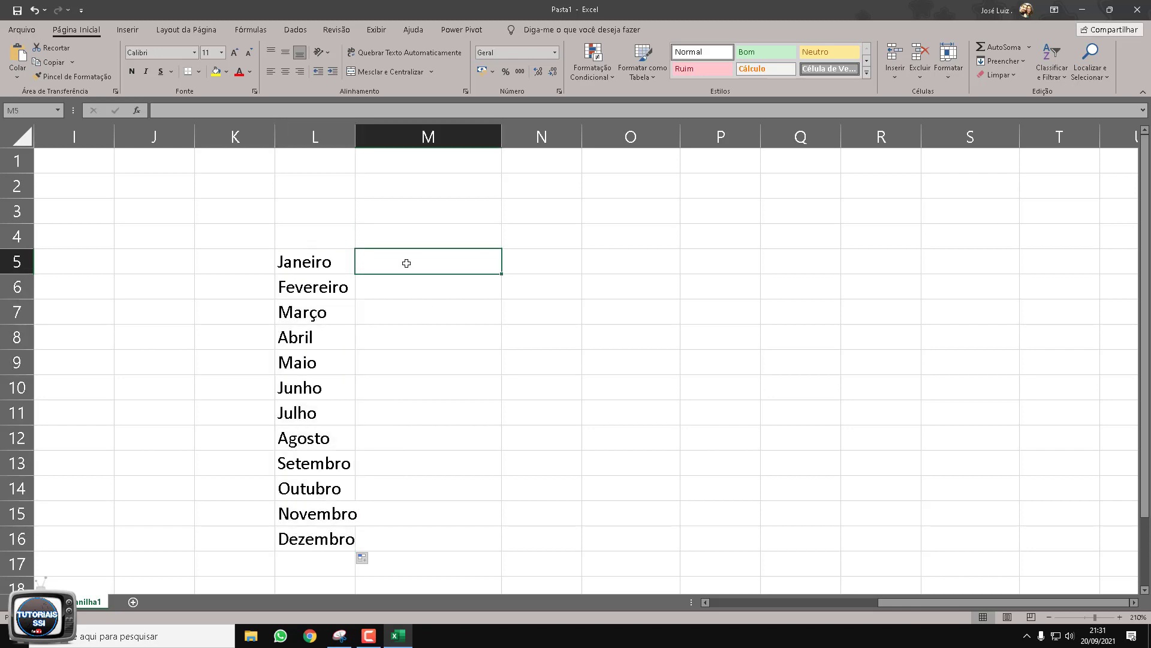
text(Seg)
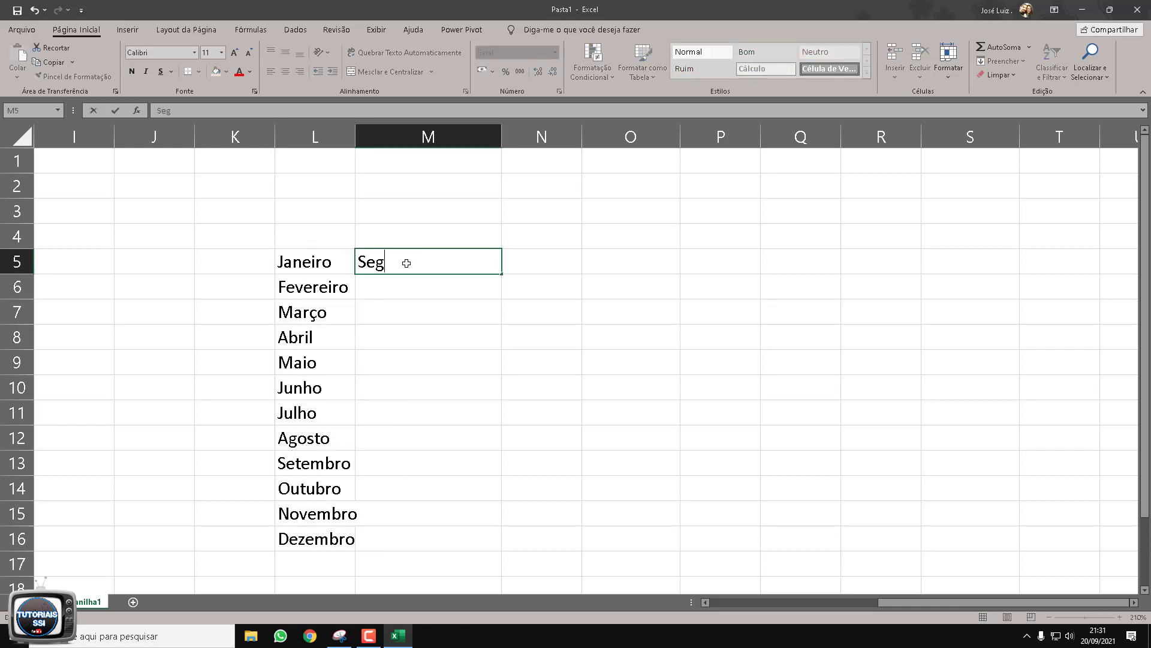
text(unda-)
text(Feir)
text(a)
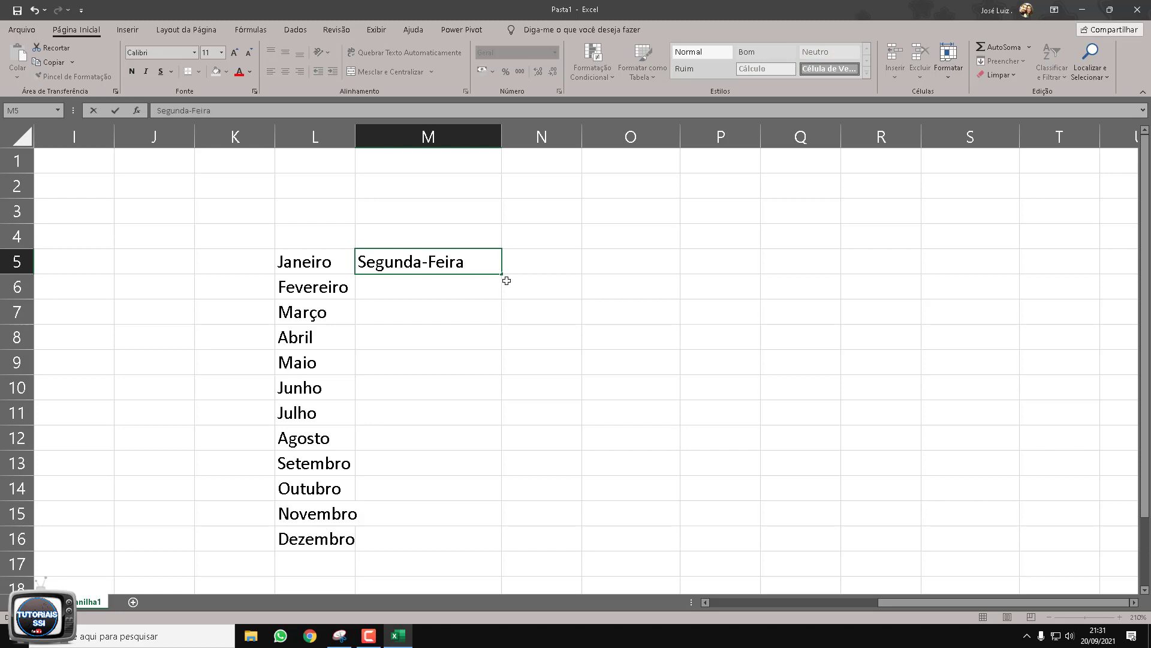
drag(502, 275, 486, 460)
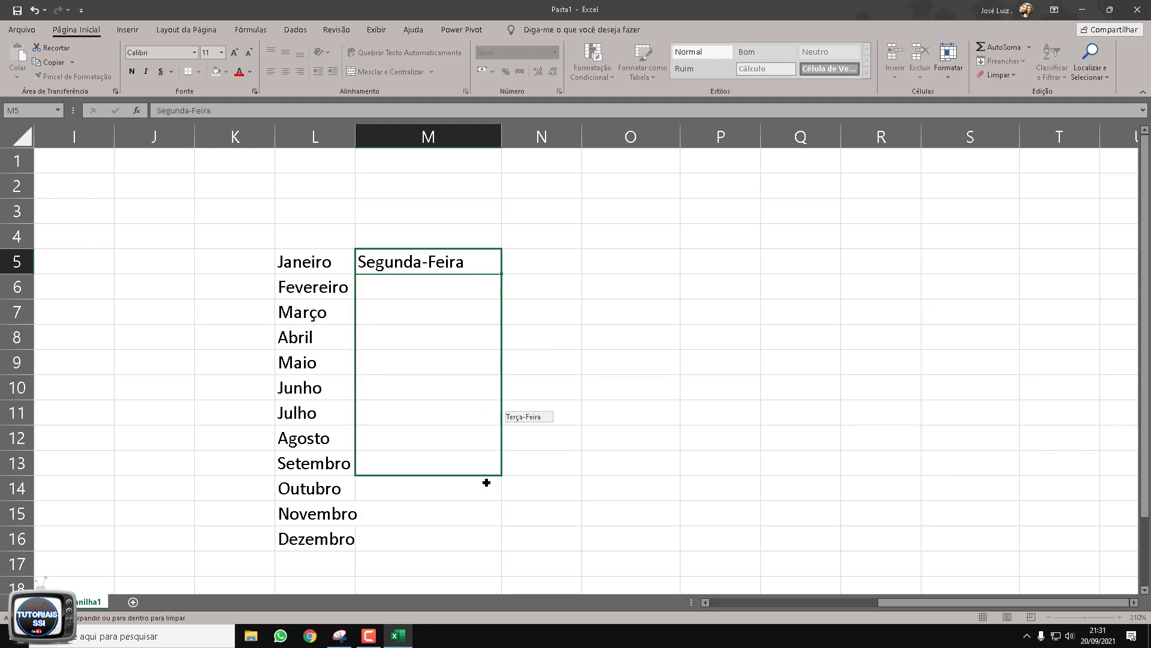
drag(486, 460, 486, 549)
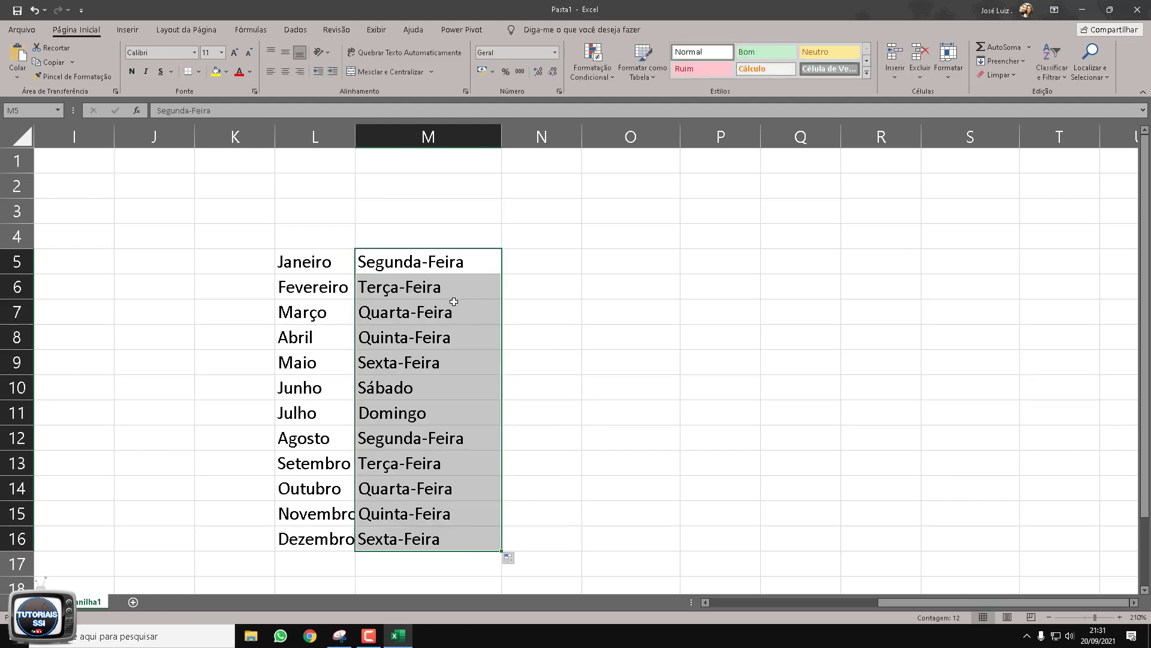
- Move the months and weekday lists to start at I1 and widen column J
click(612, 278)
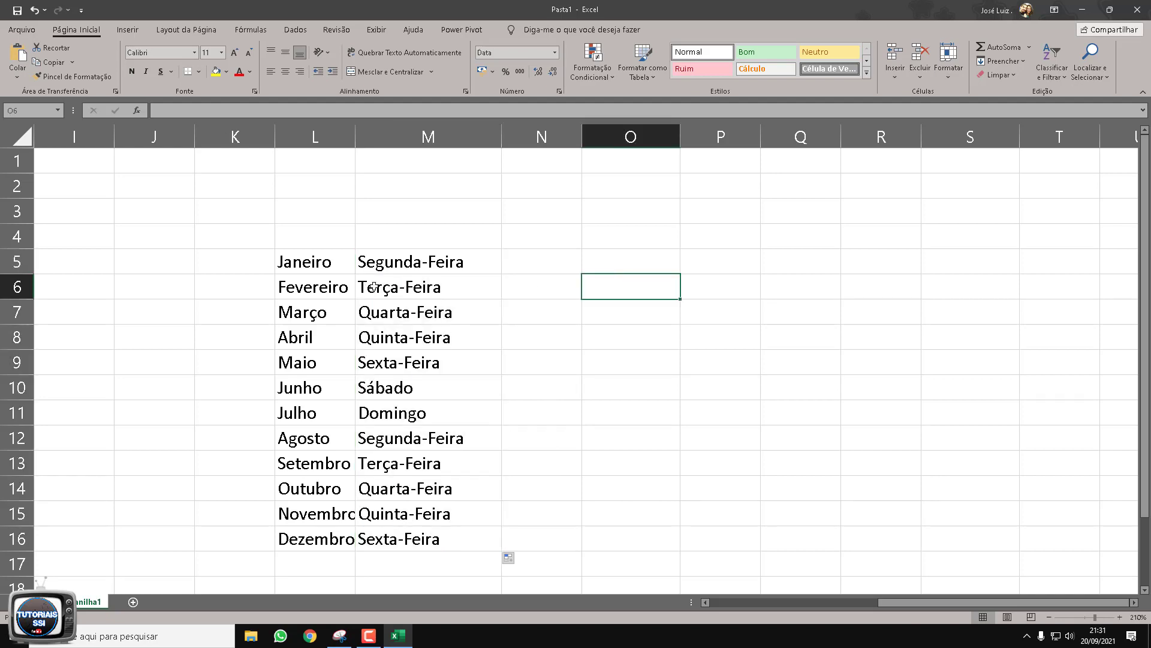
drag(330, 261, 447, 555)
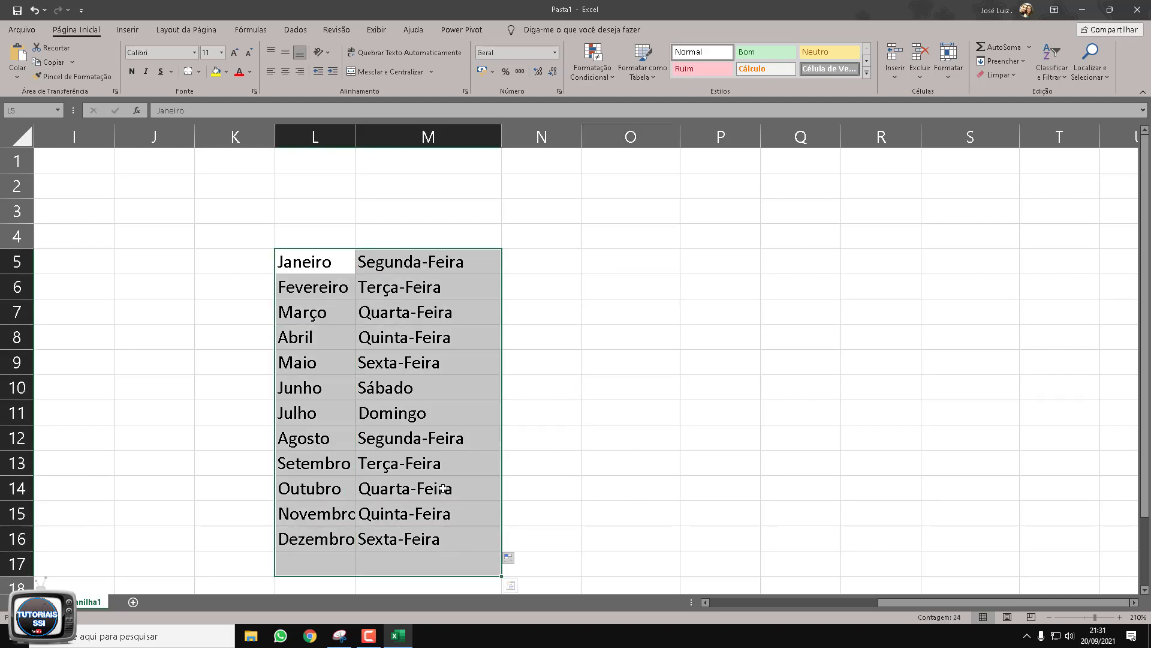
drag(493, 579, 139, 460)
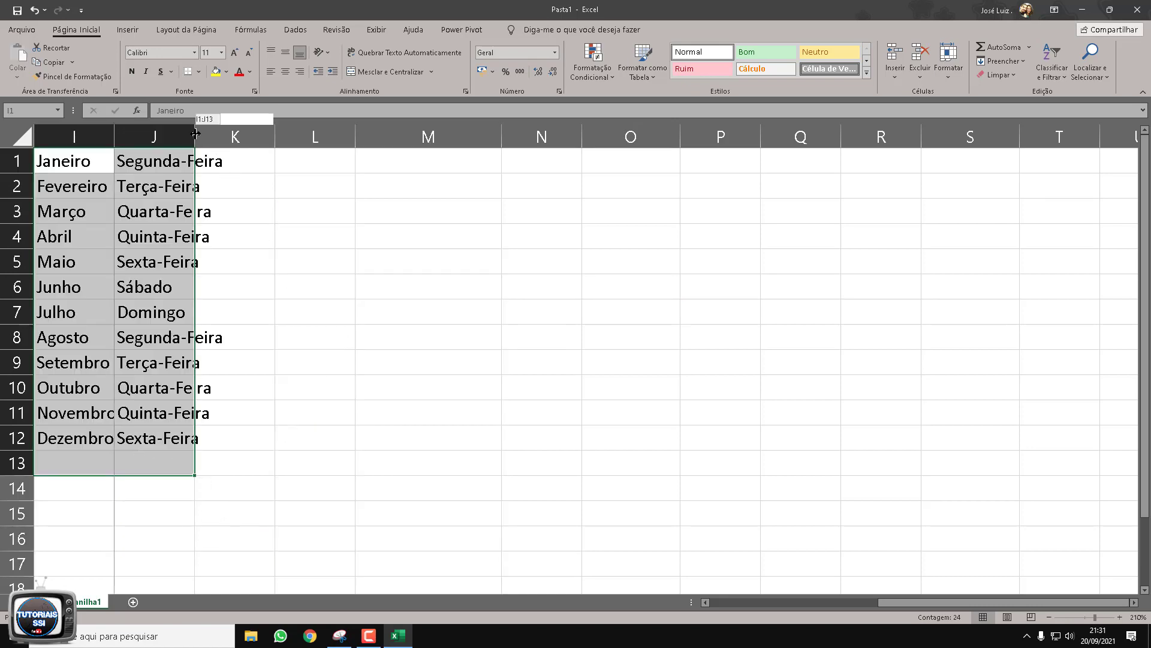
drag(198, 136, 237, 135)
- Enter 1 in cell L3 as the start of a number series
click(345, 234)
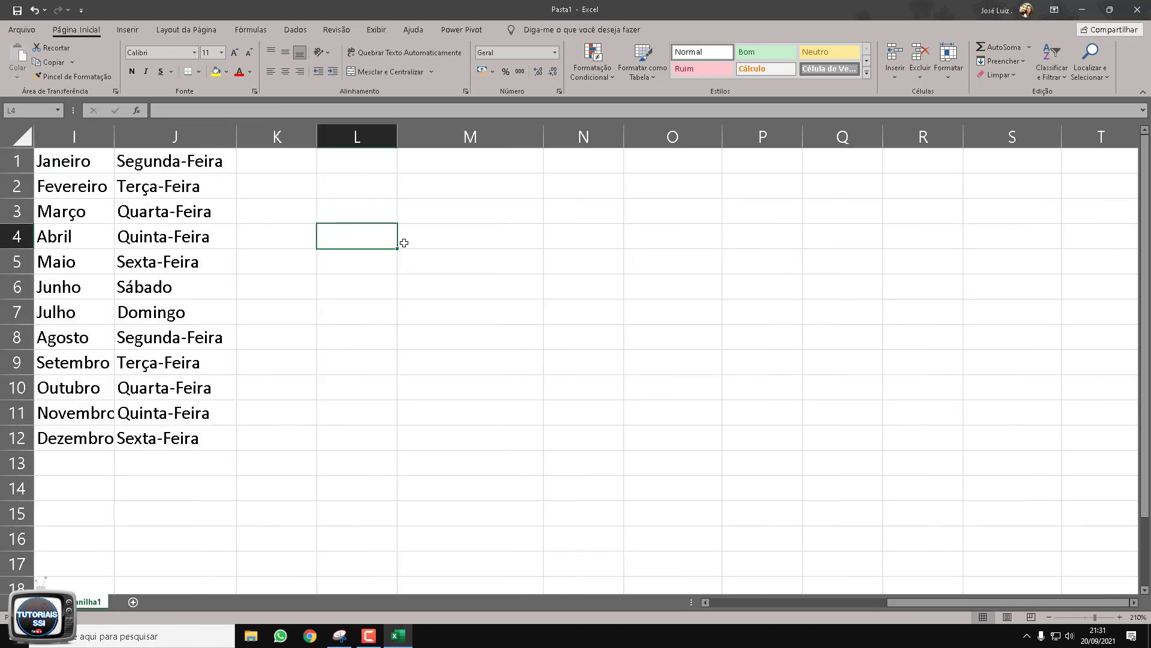
click(350, 210)
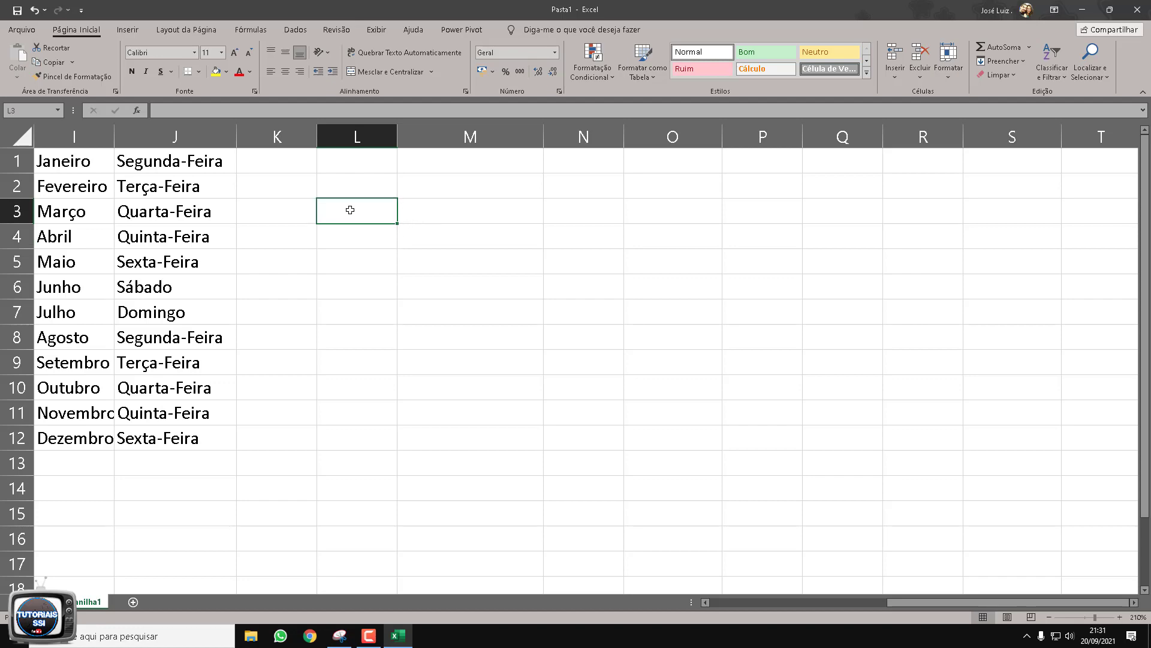
text(1)
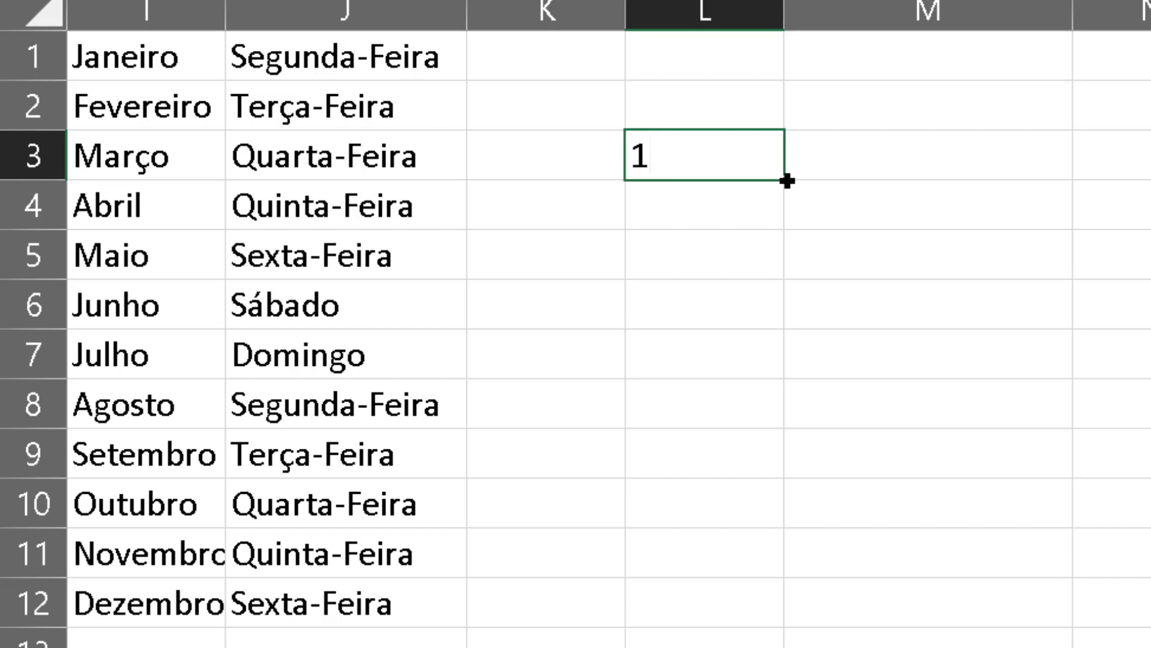
- Extend L3:L12 into the numbers 1 to 10, and enter 20/09/2021 in M3
drag(786, 181, 774, 414)
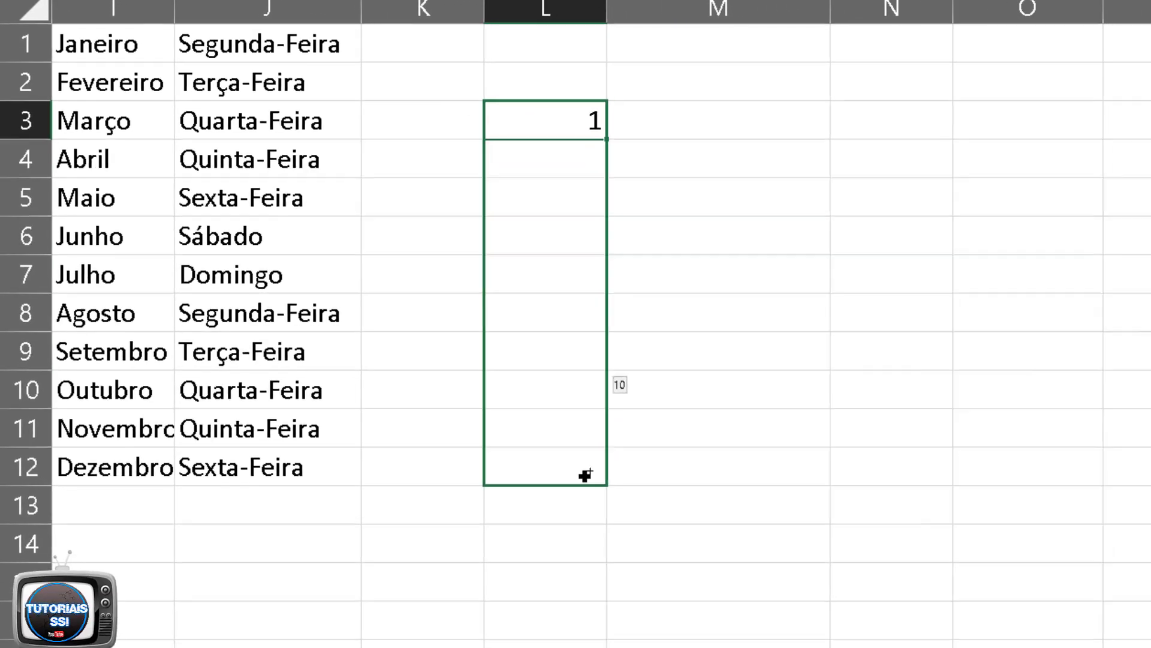
drag(774, 414, 774, 612)
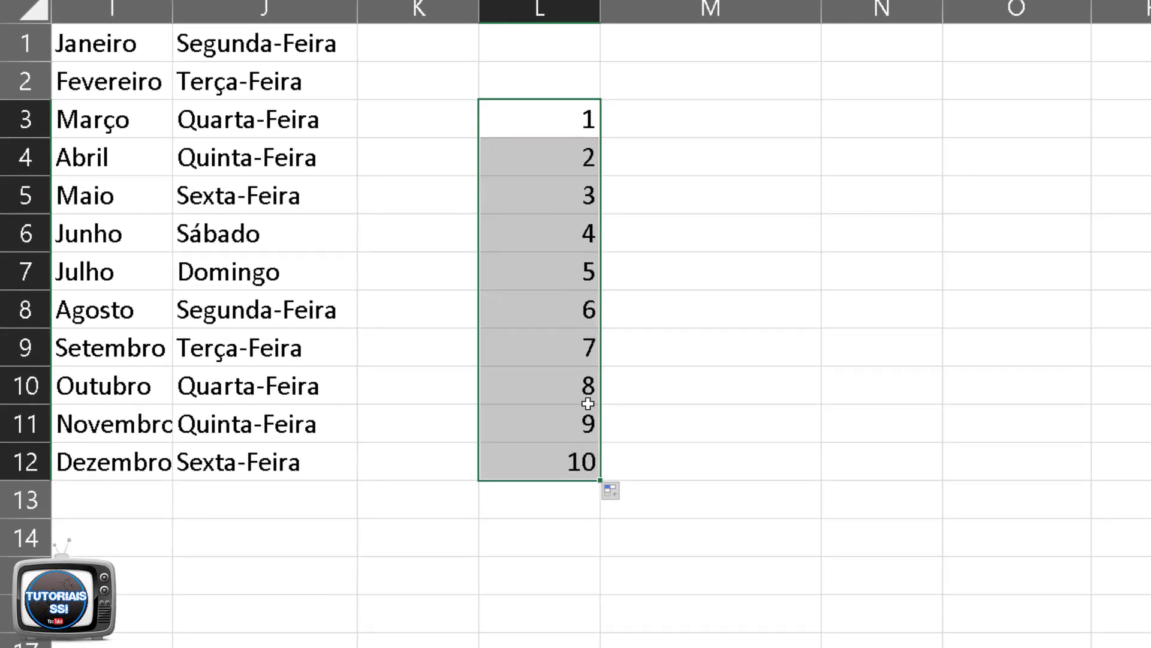
click(665, 124)
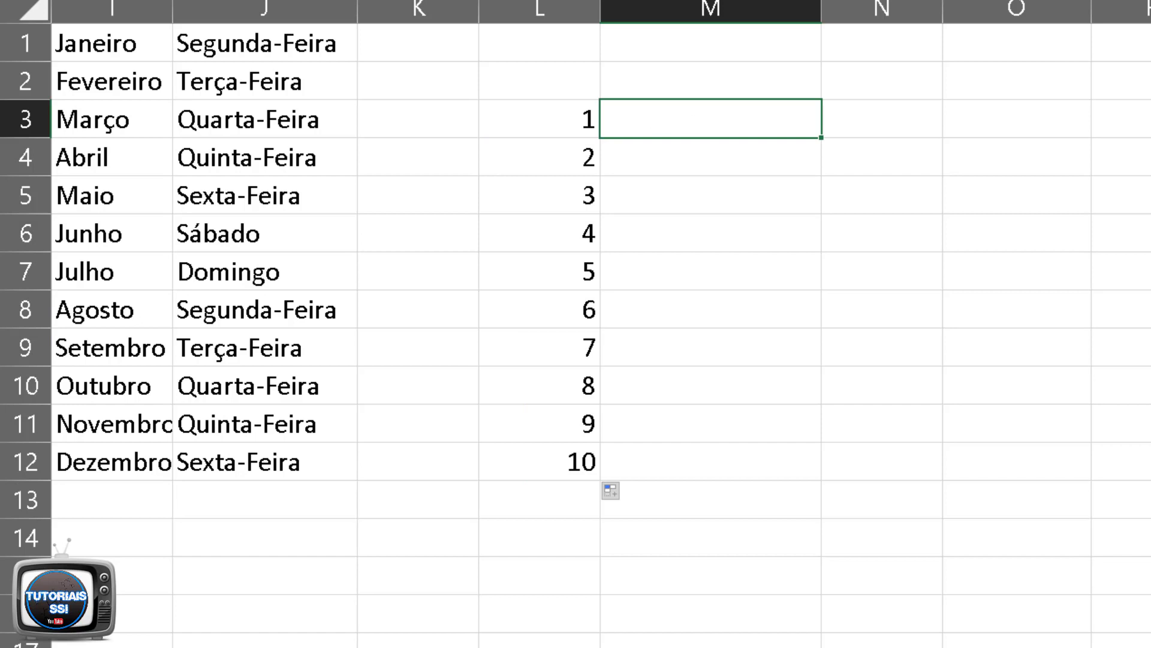
text(20)
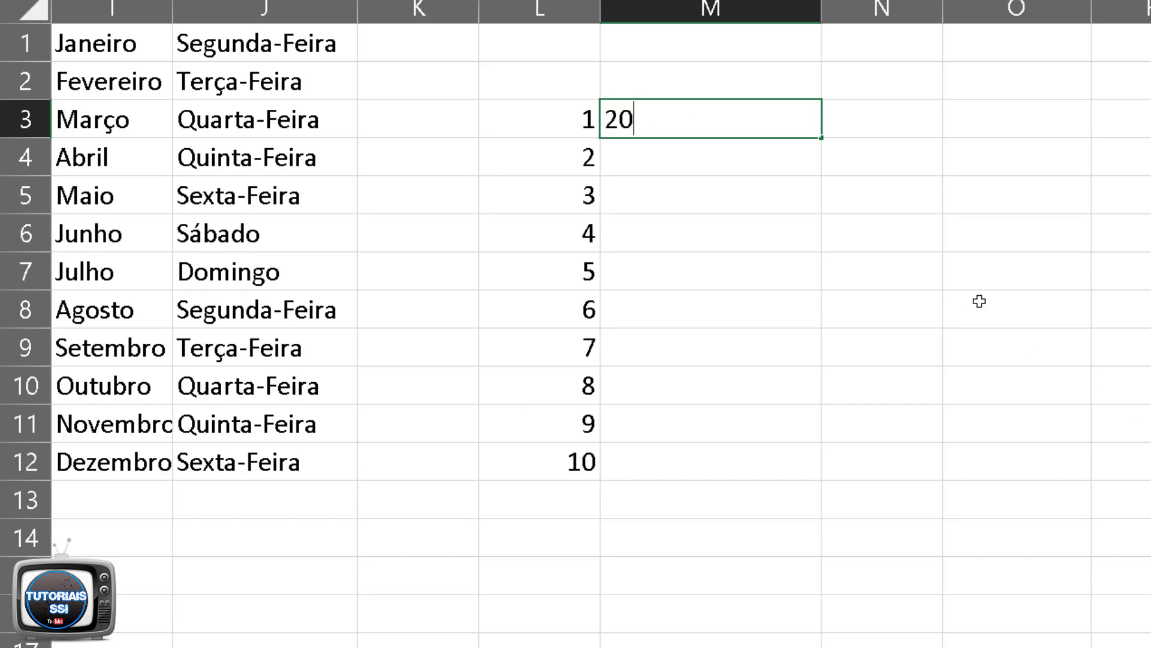
text(/09)
text(/2)
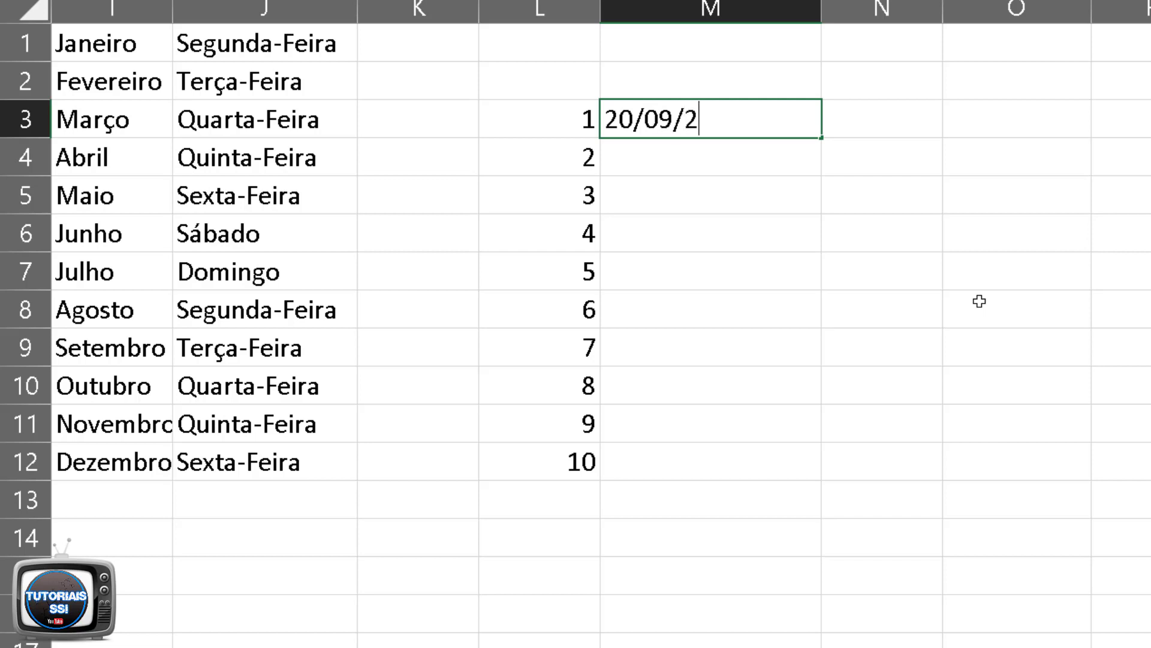
text(021)
key(Return)
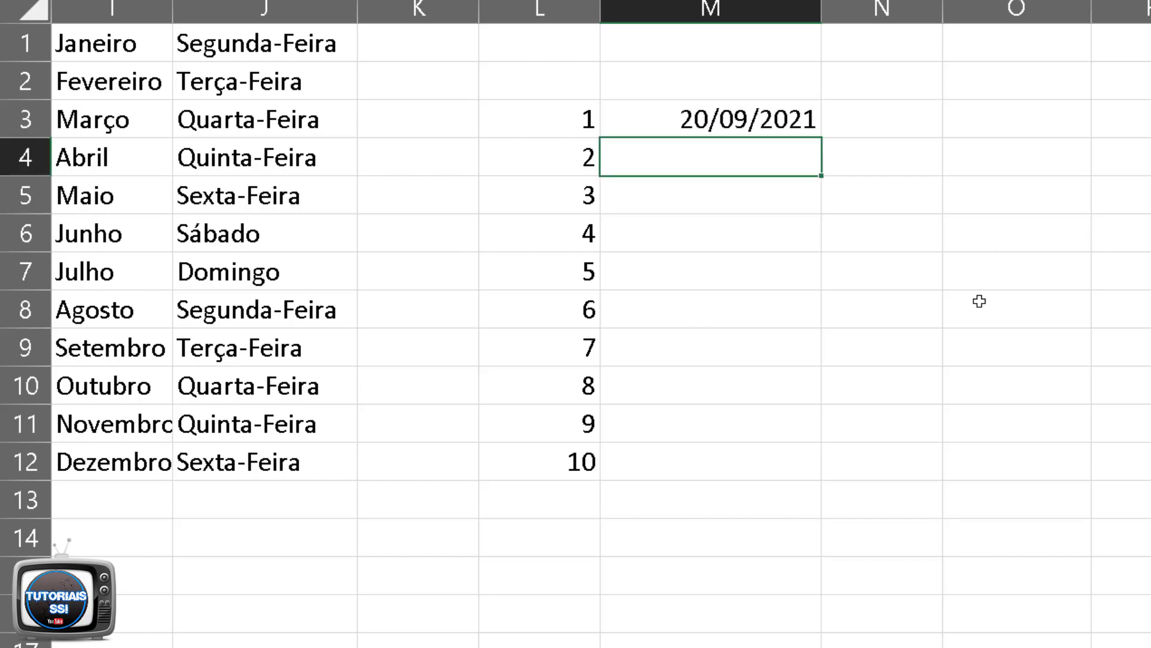
- Fill M3:M12 with daily dates from 20/09/2021 to 29/09/2021
click(780, 118)
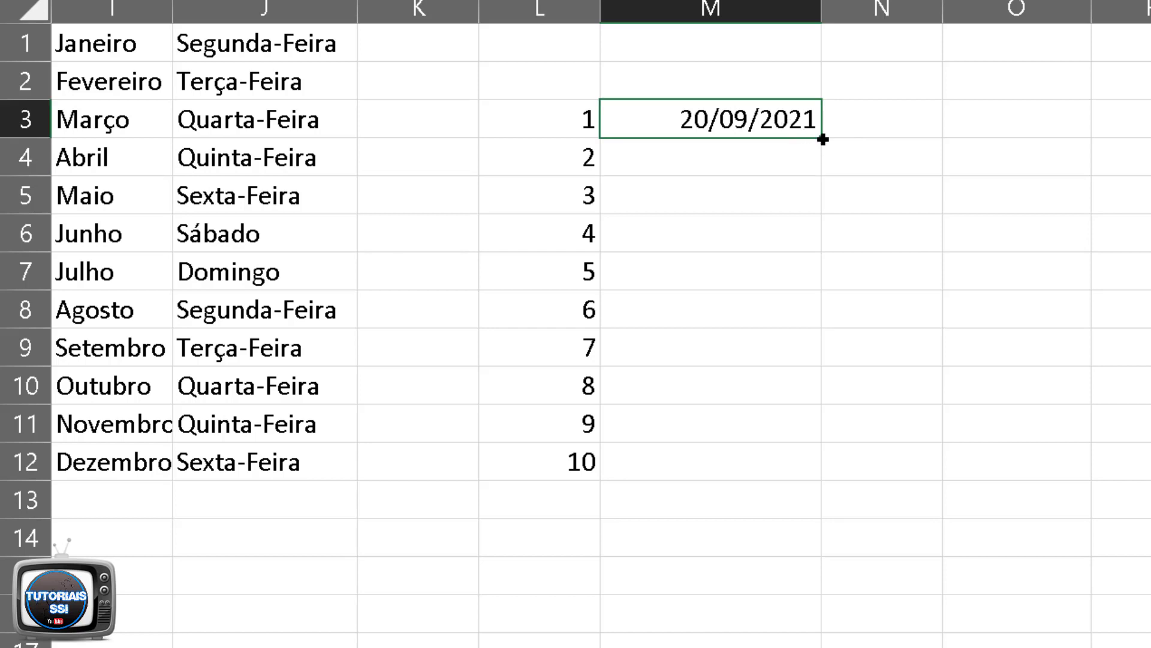
drag(822, 138, 821, 437)
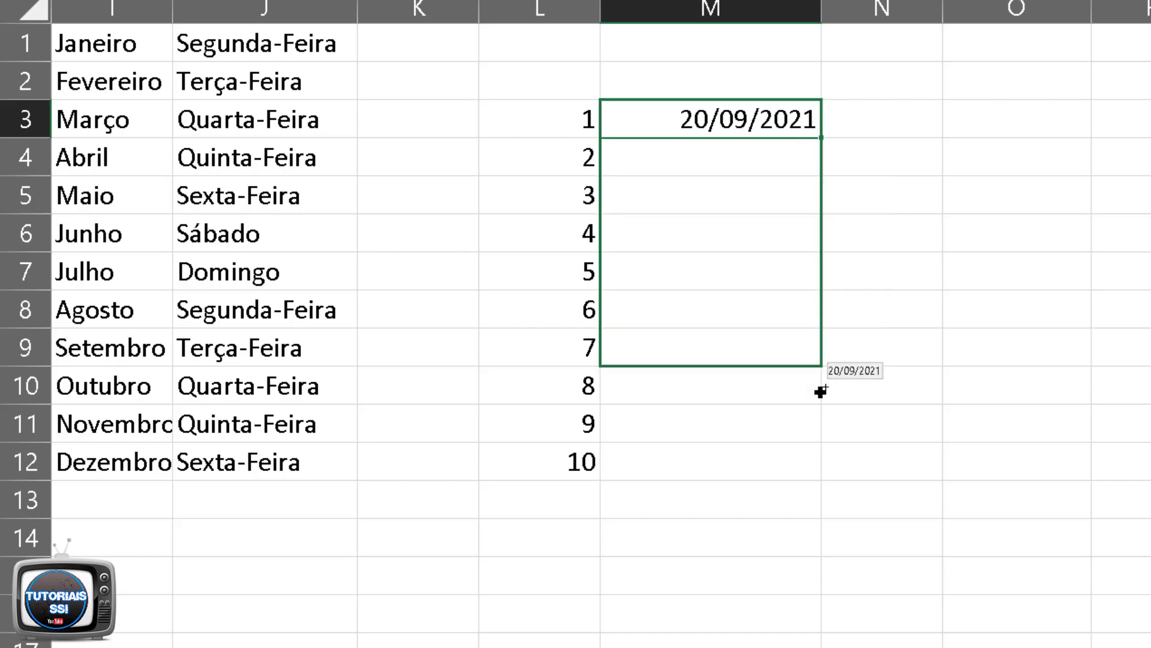
drag(821, 437, 819, 471)
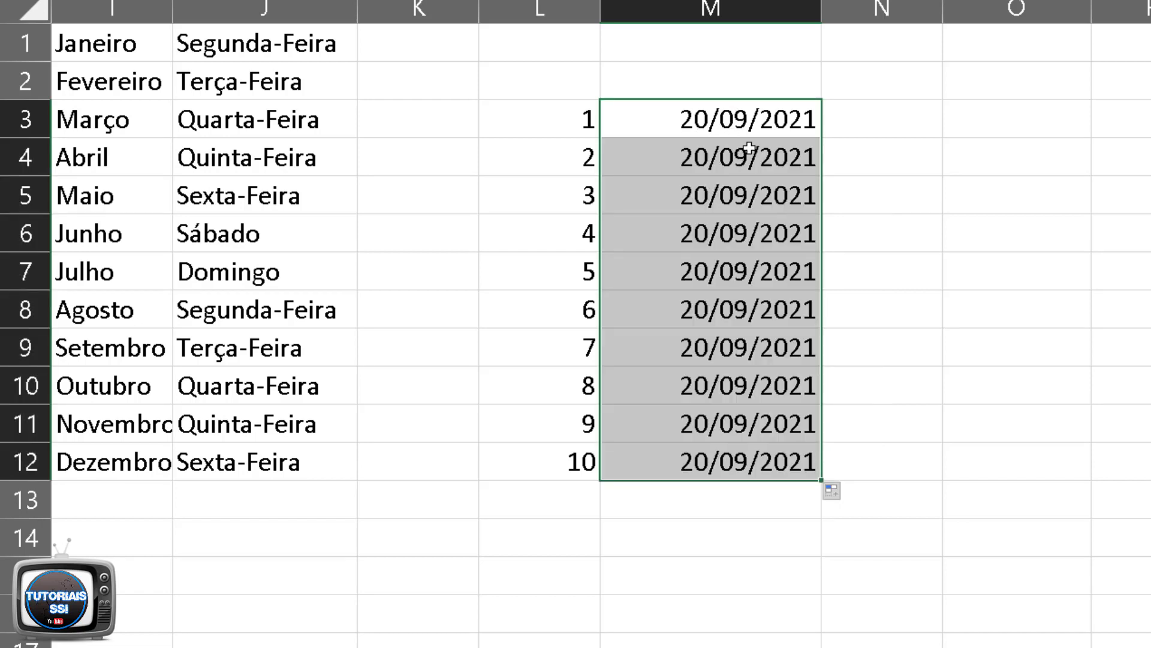
click(843, 493)
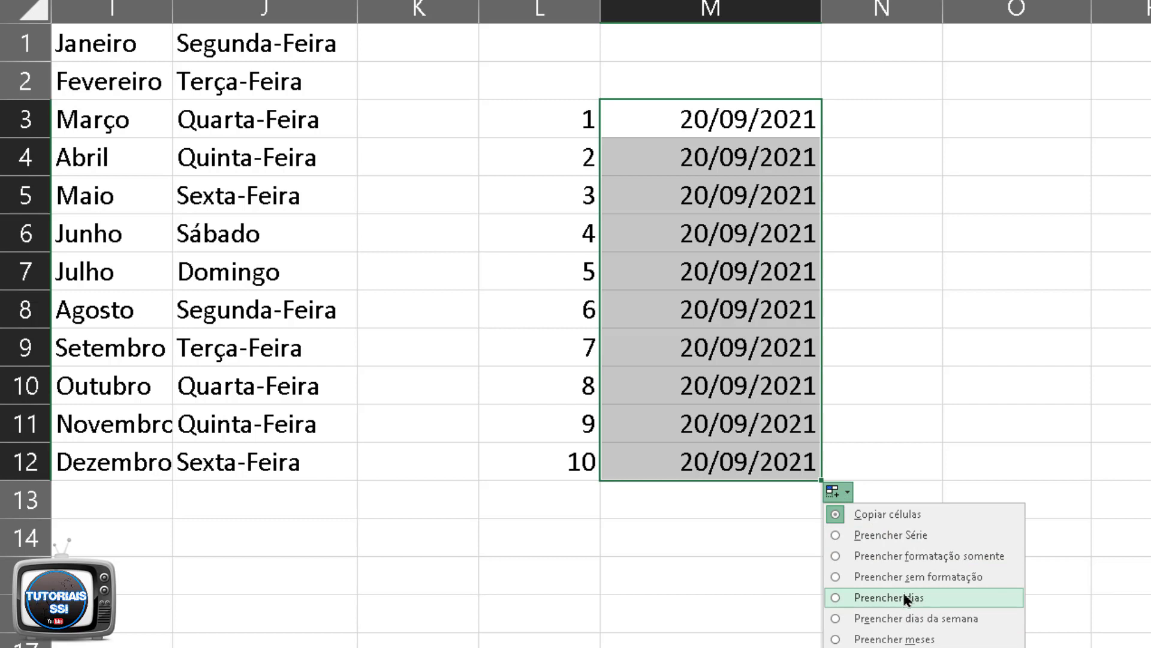
click(905, 596)
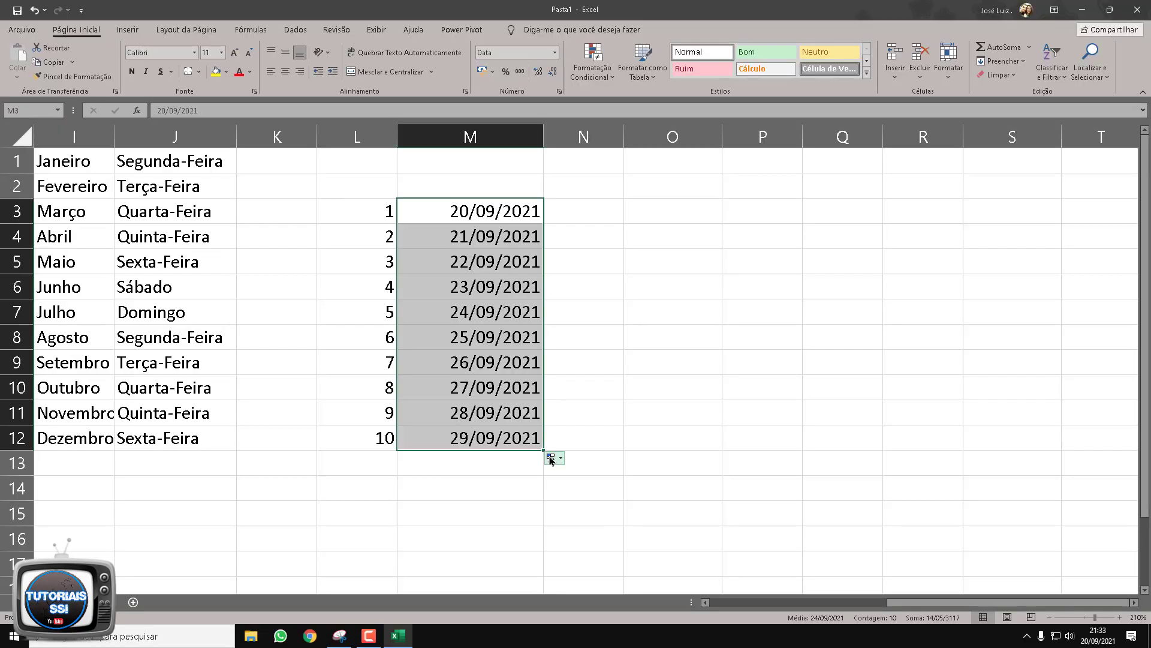
click(552, 458)
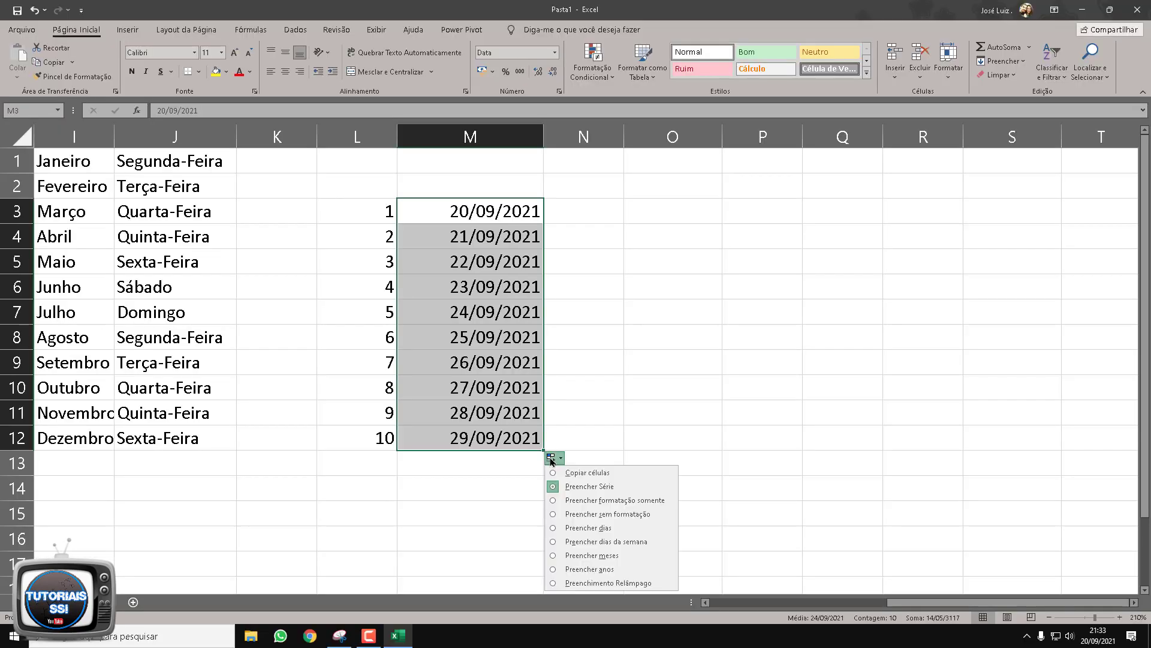
- Switch column M to monthly dates, 20/09/2021 through 20/06/2022, and check the results
click(620, 557)
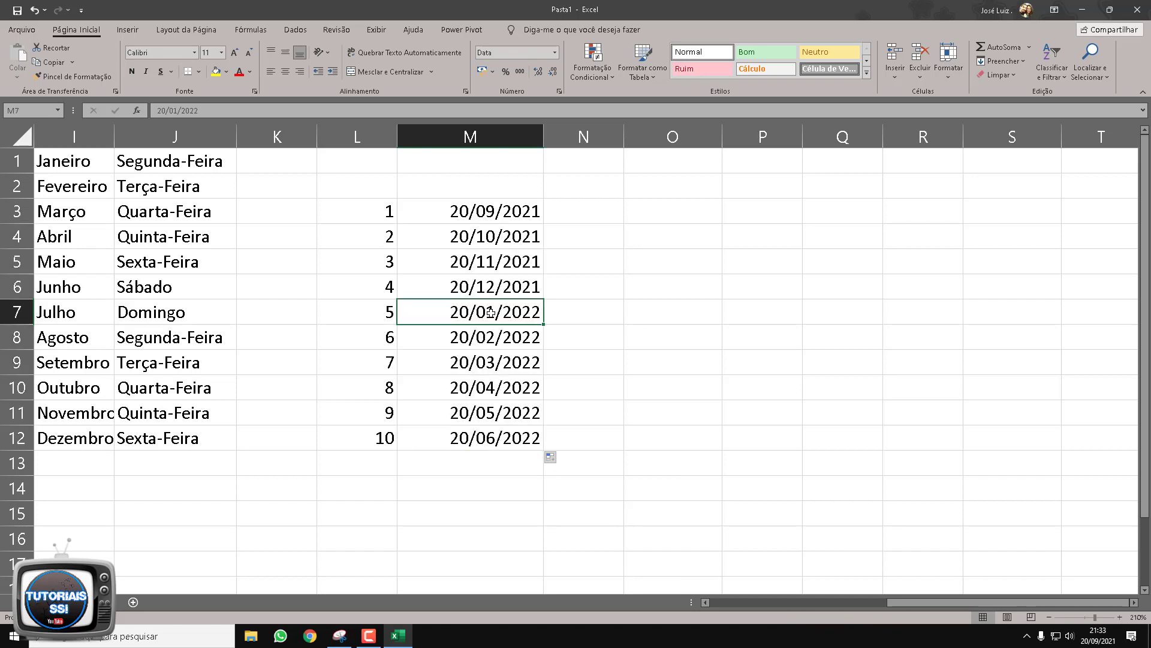
click(492, 313)
click(487, 335)
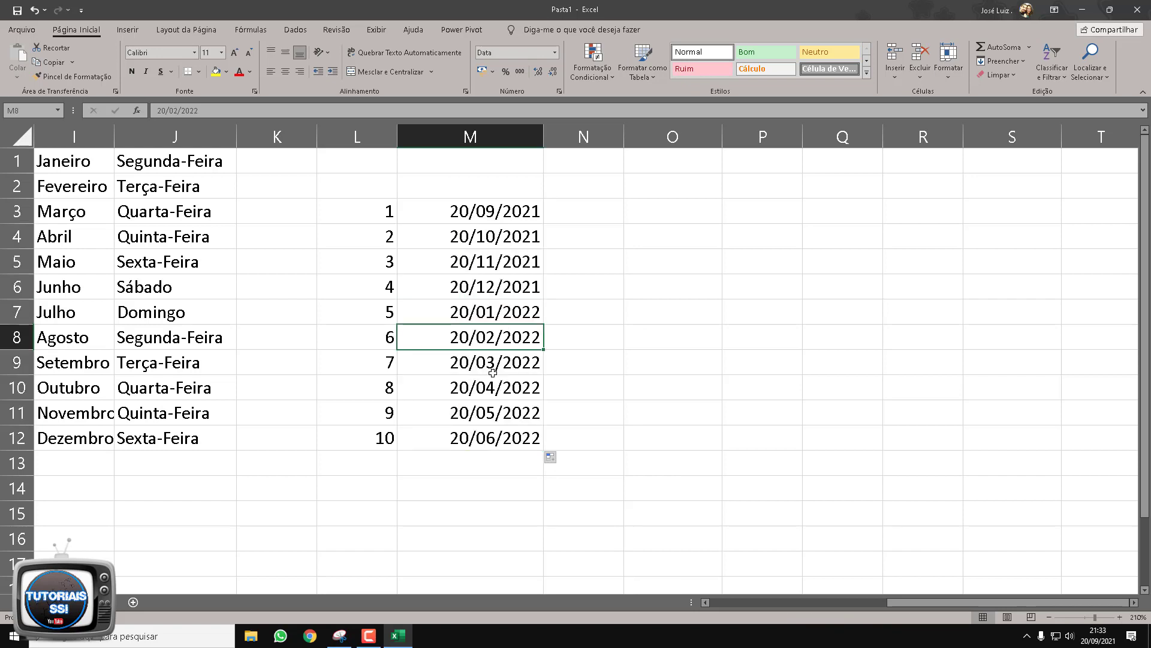
click(552, 457)
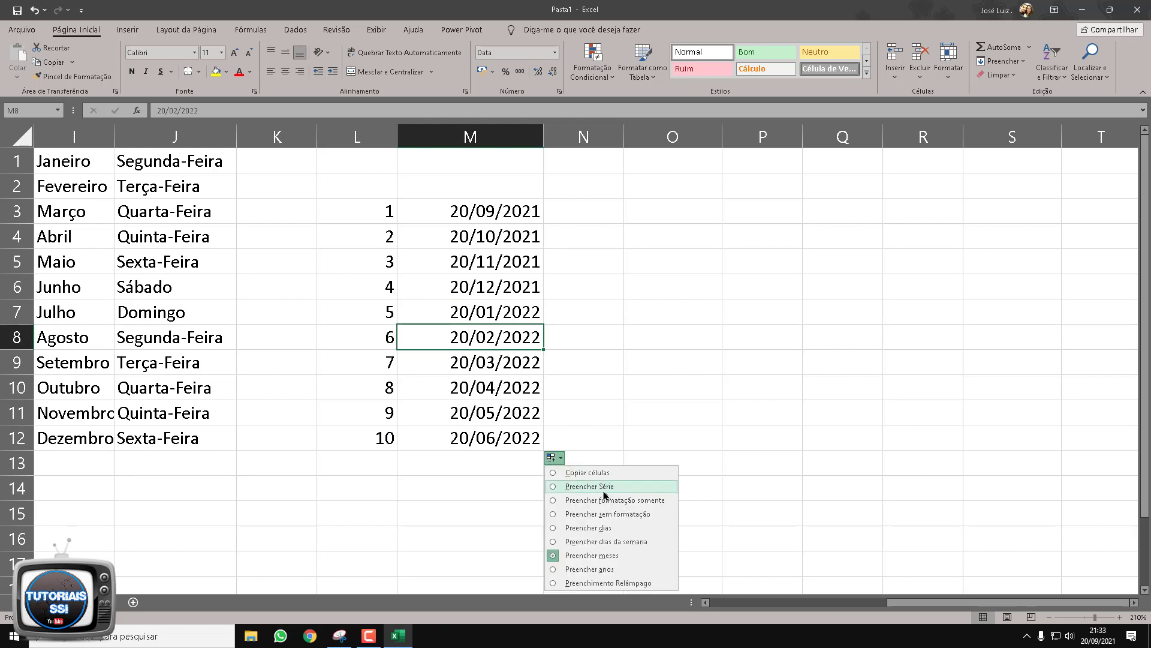
- Select the dates in M3:M12 and view, then dismiss, the Quick Analysis suggestions
click(526, 217)
double_click(521, 216)
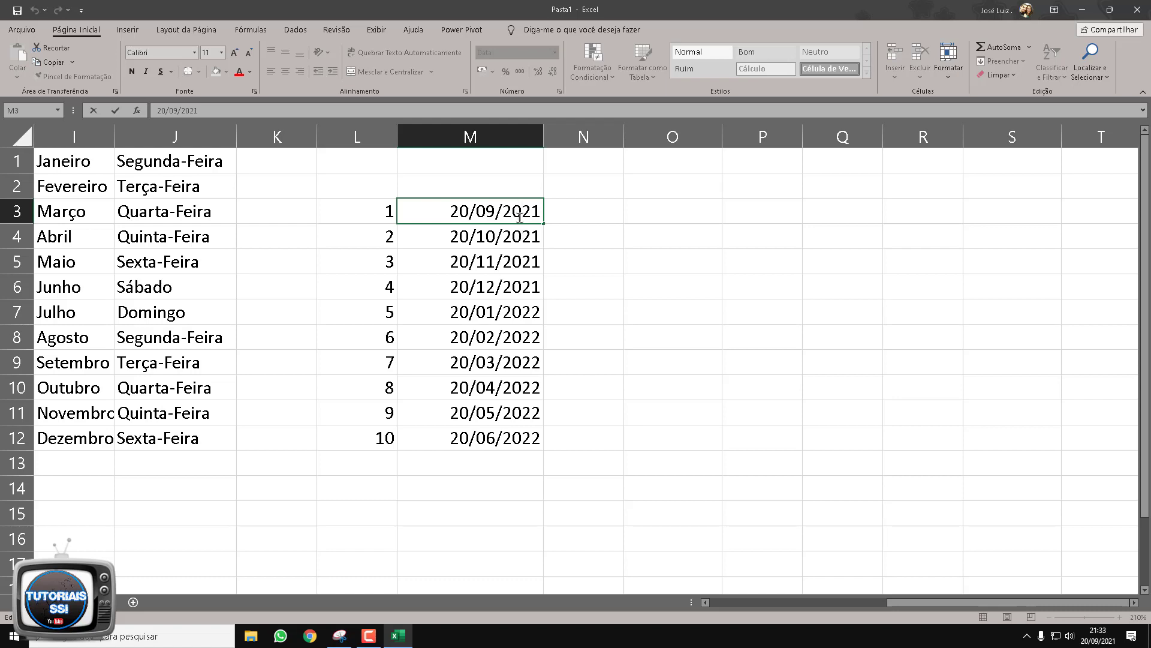
click(506, 268)
drag(514, 210, 511, 438)
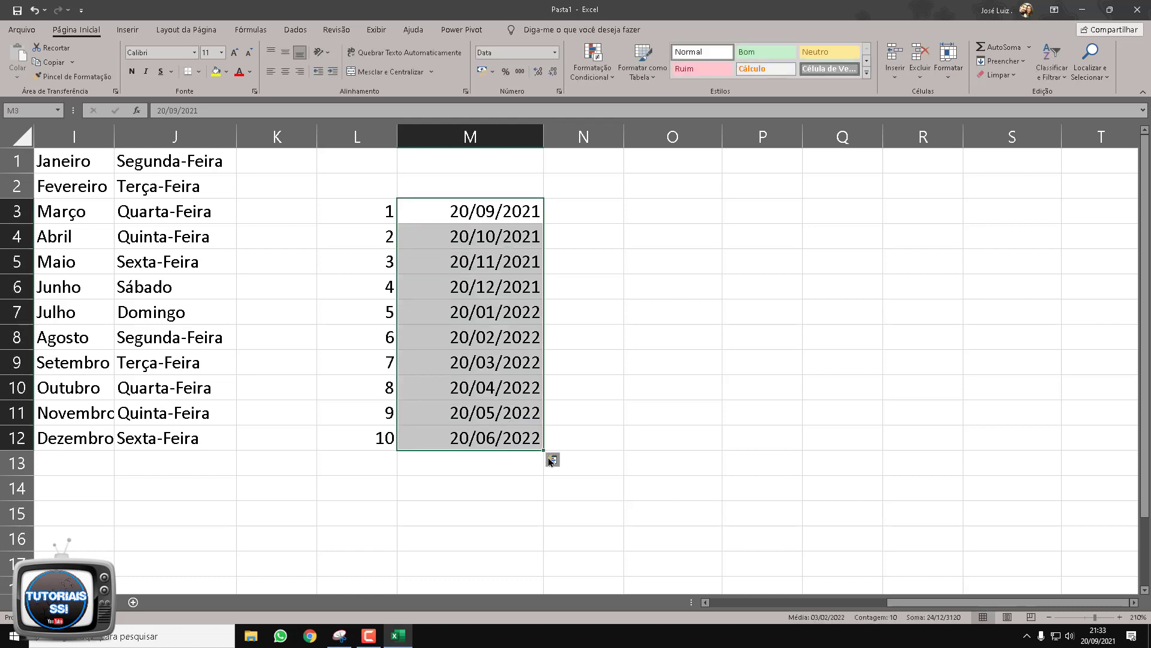
click(553, 460)
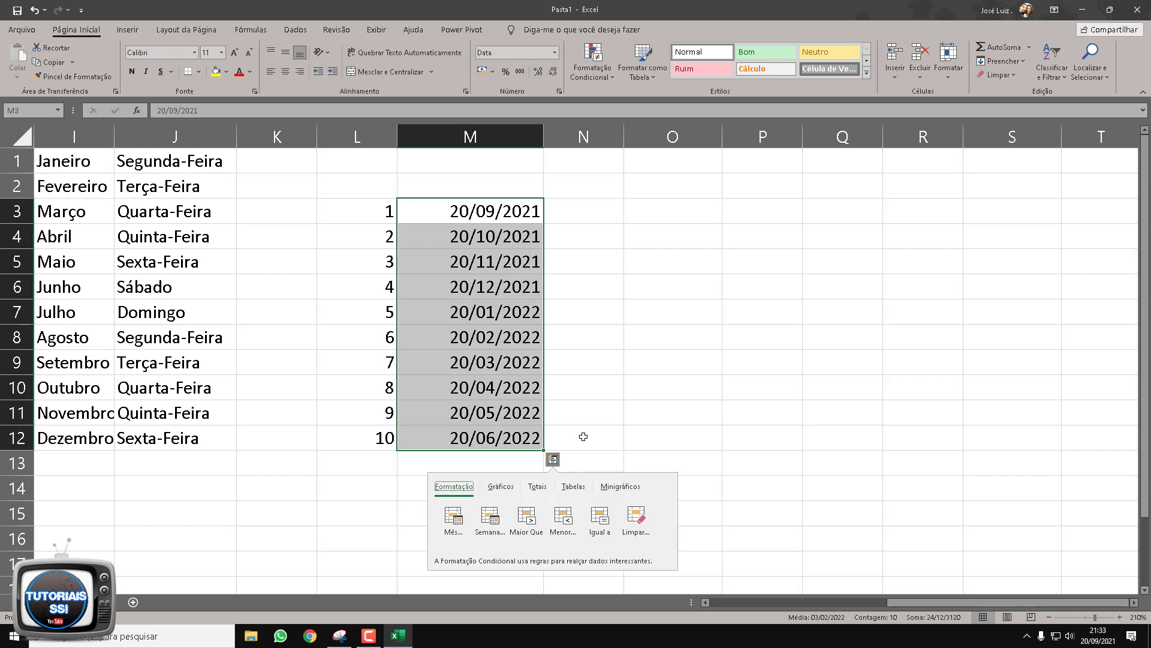
click(697, 346)
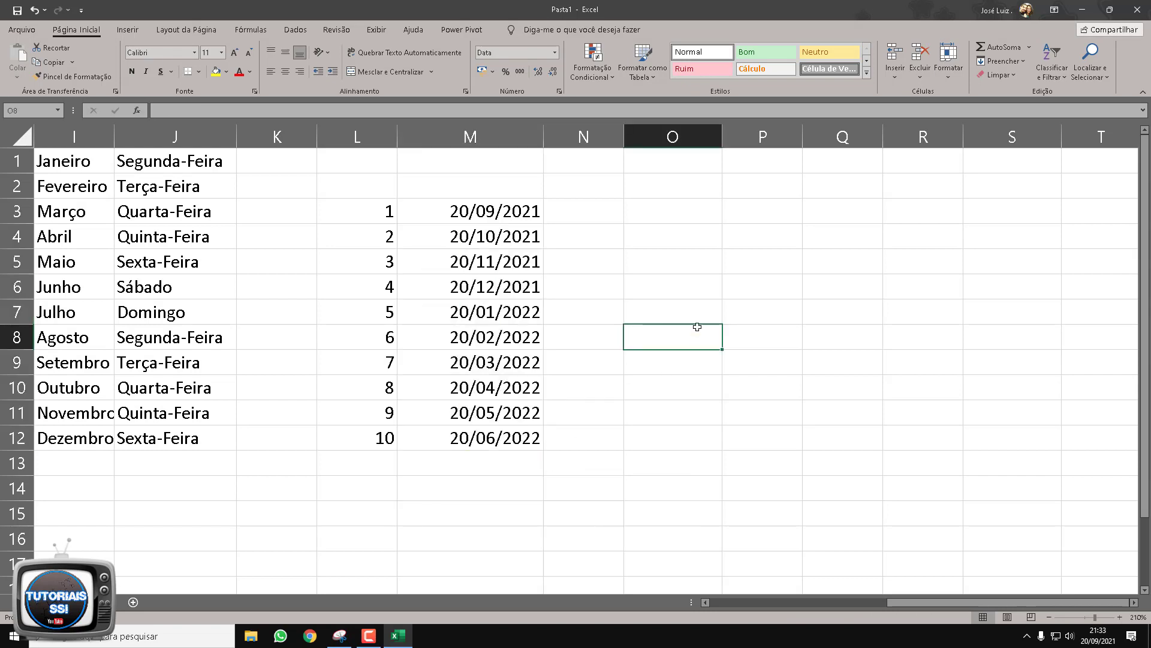
- Copy the date 20/09/2021 from M3 into N3 and autofit column N
click(522, 208)
key(ctrl+c)
click(564, 213)
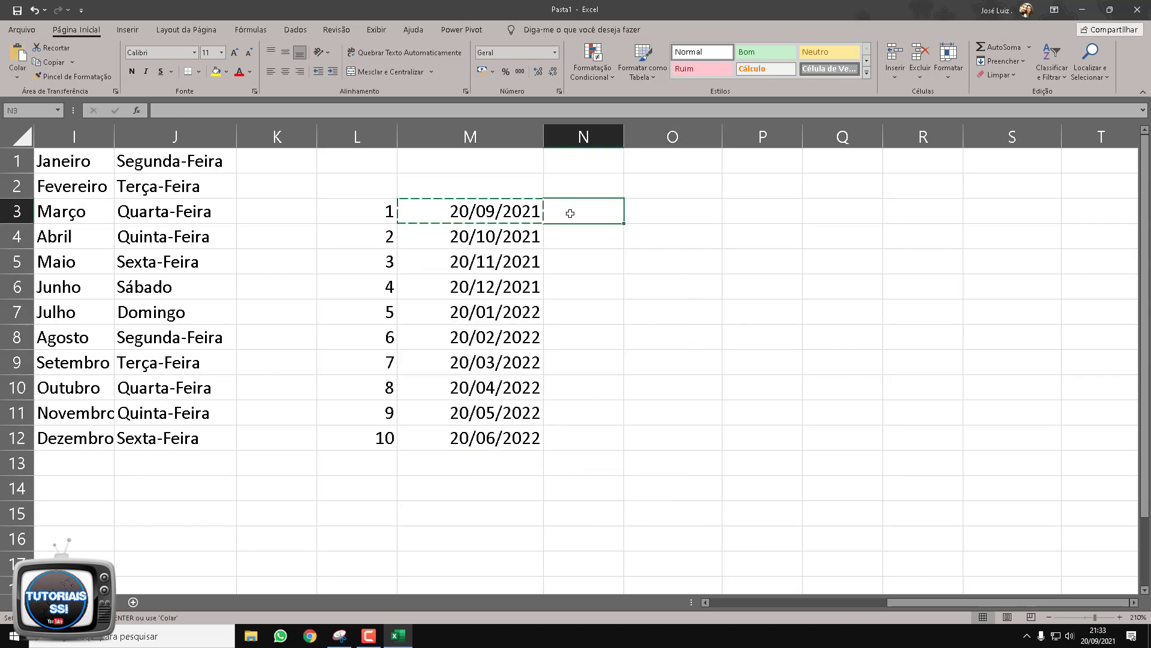
key(ctrl+v)
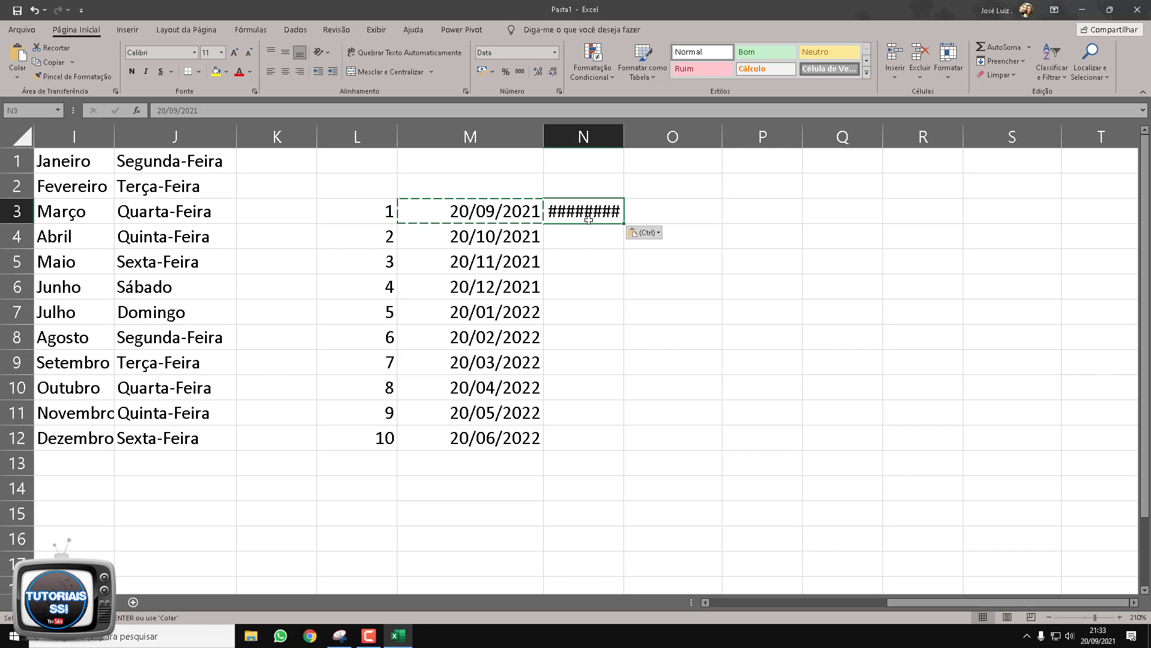
double_click(624, 129)
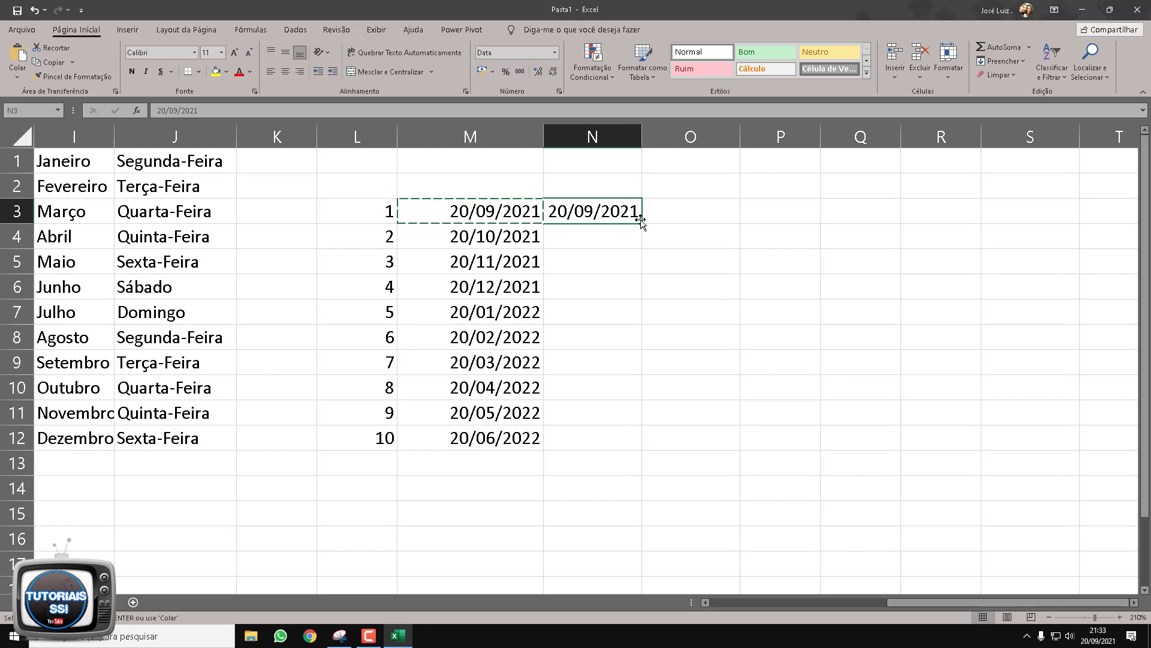
- Fill N3:N12 down from that date and set the series to step by year
drag(643, 223, 643, 451)
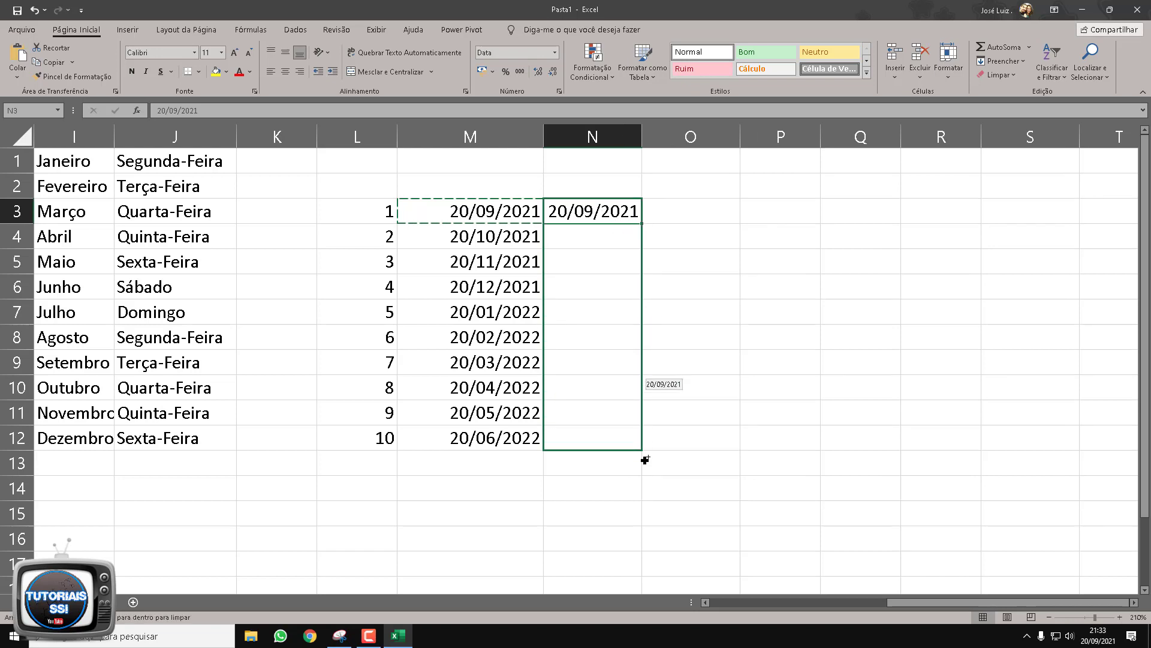
click(654, 459)
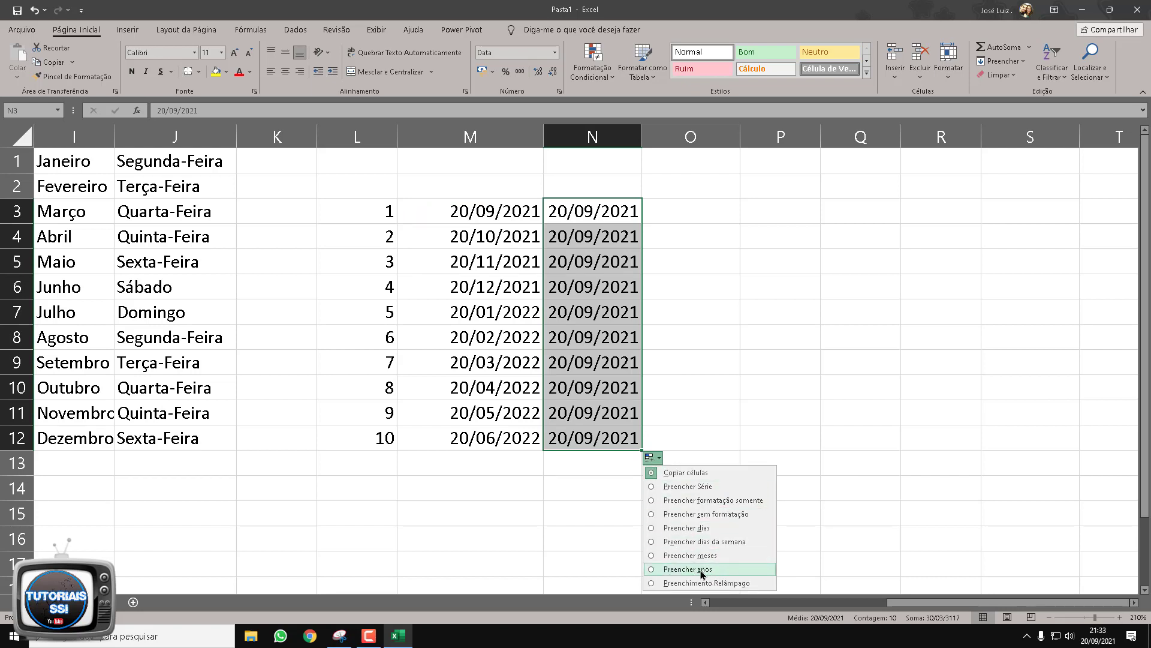
click(700, 569)
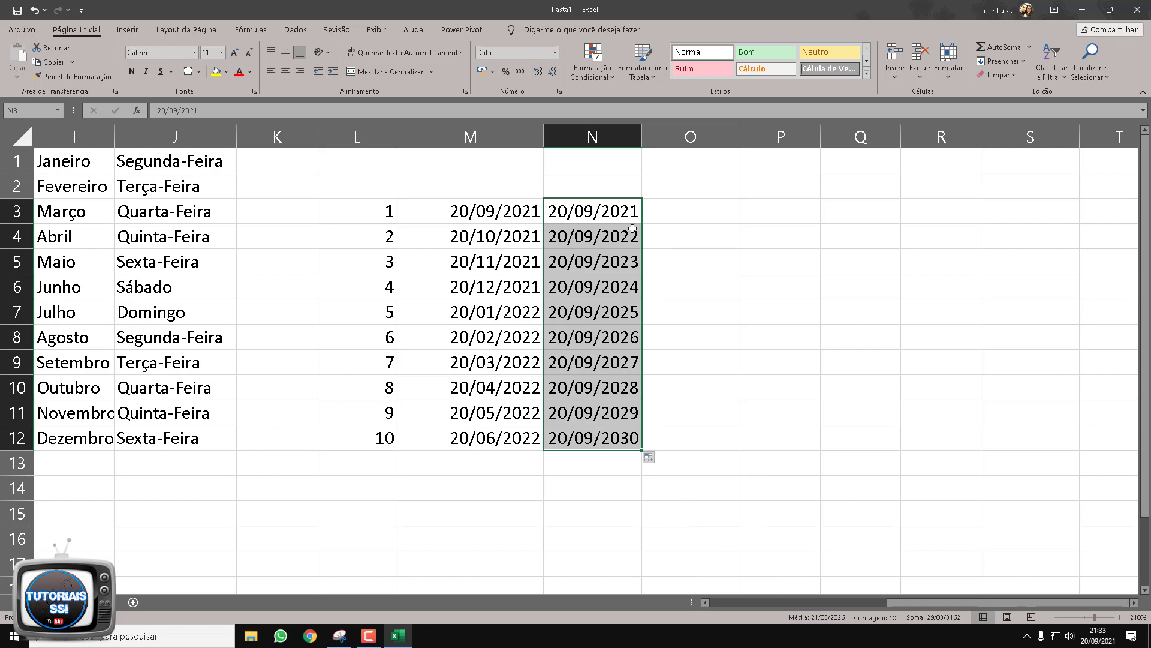
click(625, 211)
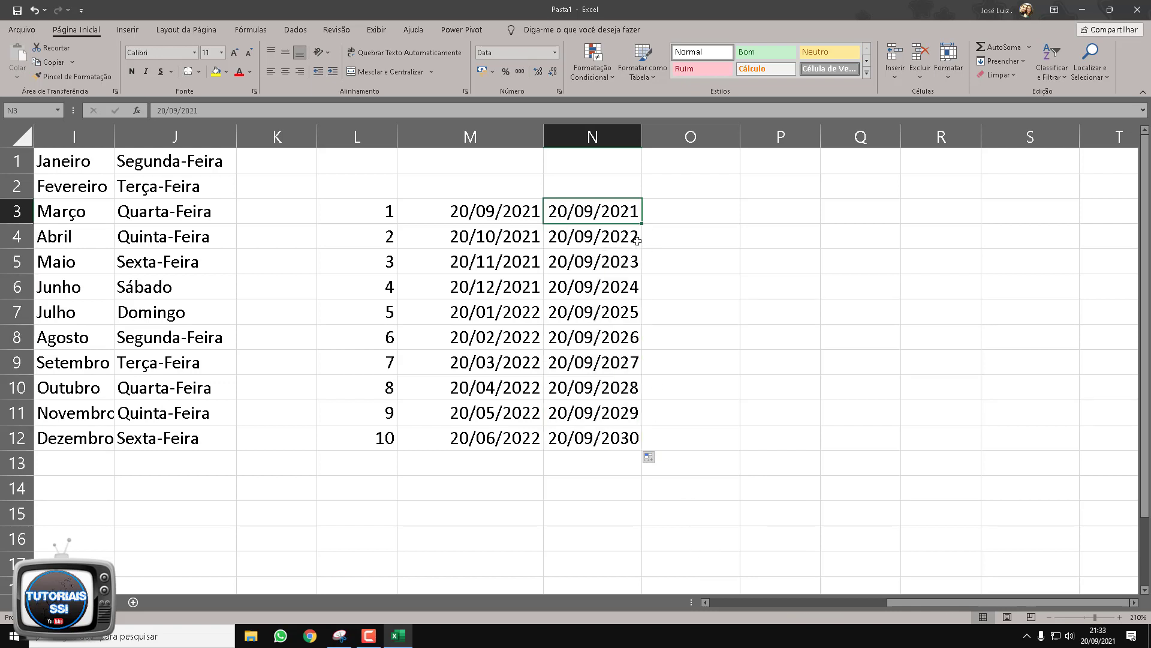
click(636, 240)
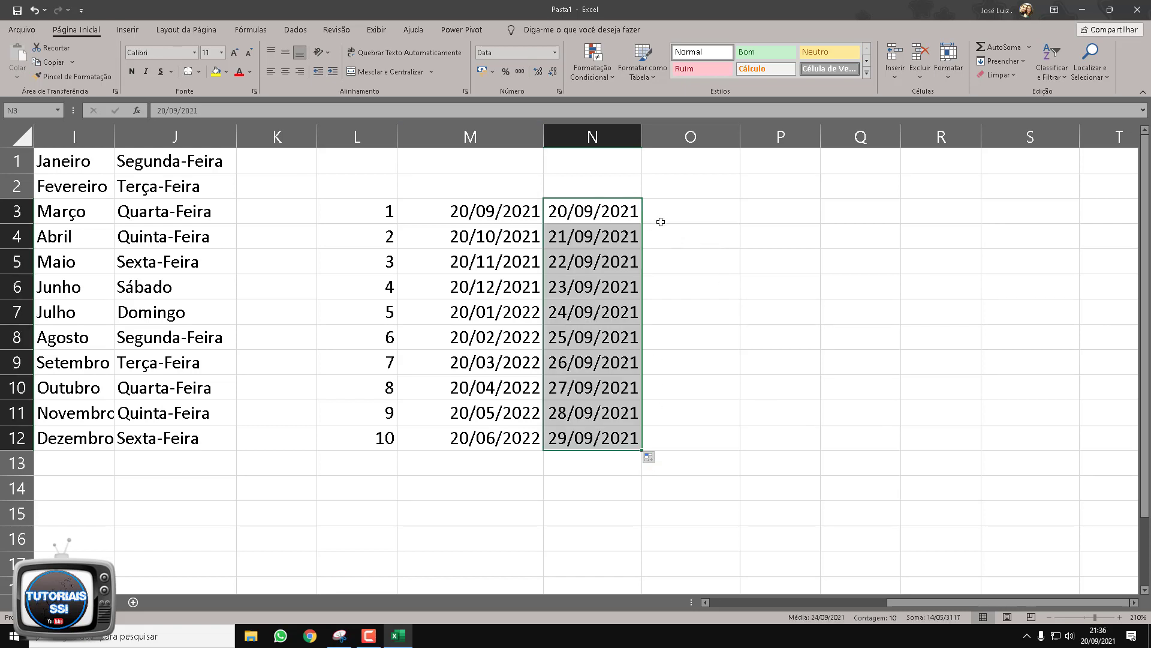
- Change N3:N12 to daily dates, 20/09/2021 through 29/09/2021, and reselect N3
click(660, 214)
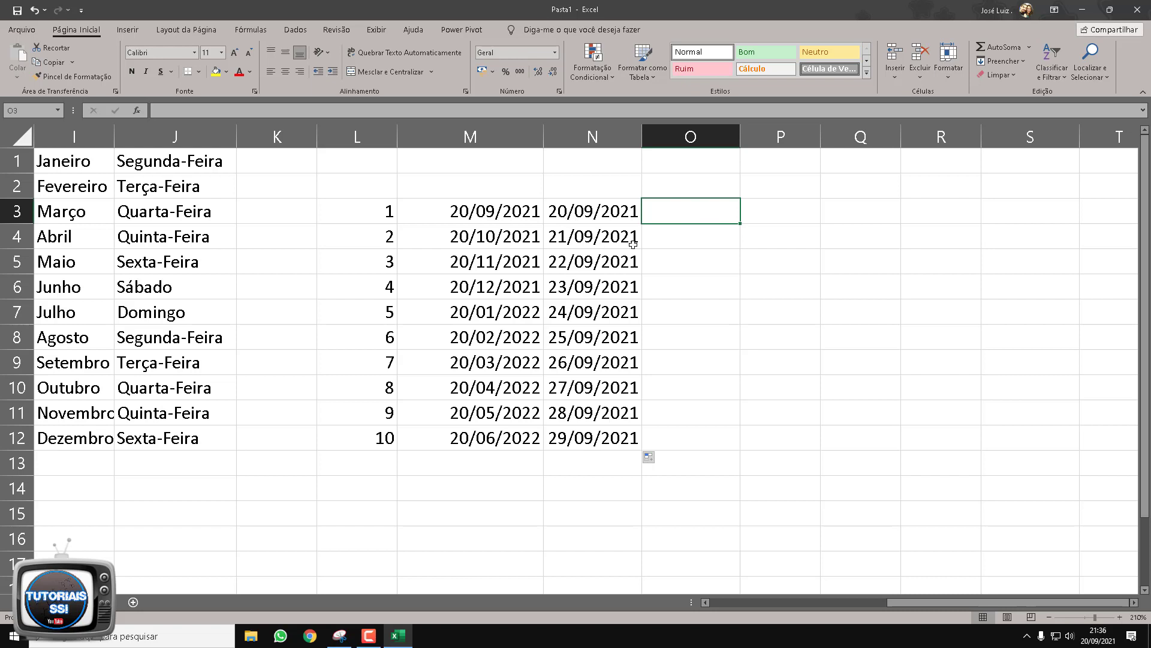
click(637, 214)
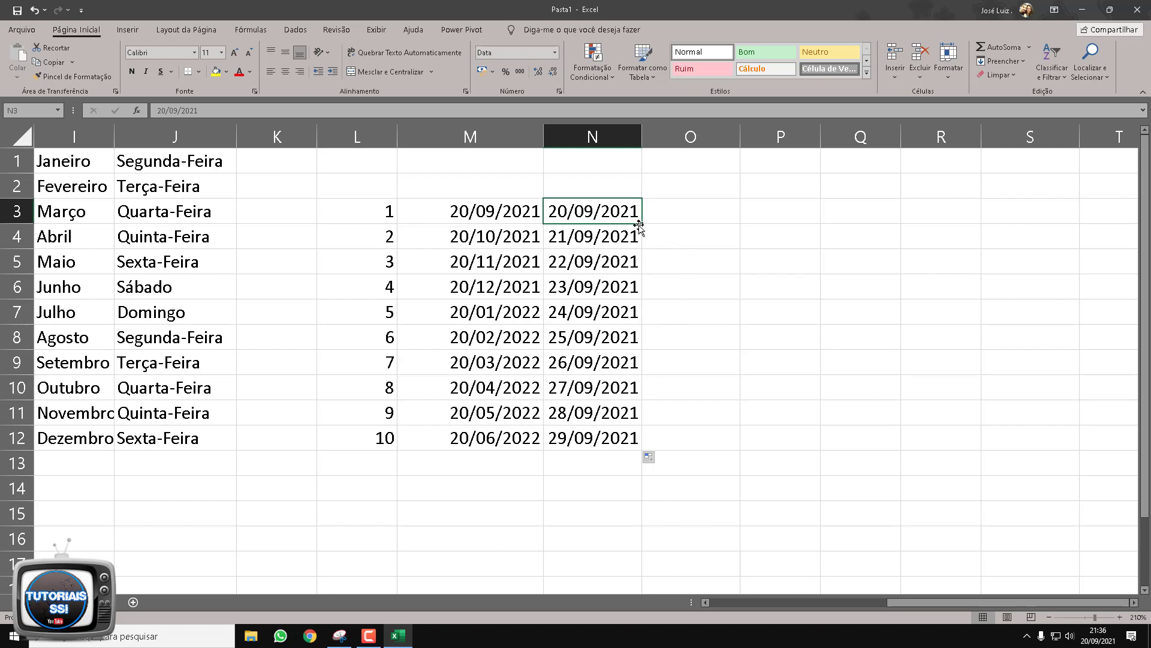
- Copy 20/09/2021 across O3:R3 and widen columns P, Q and R to display the dates
drag(644, 224, 987, 240)
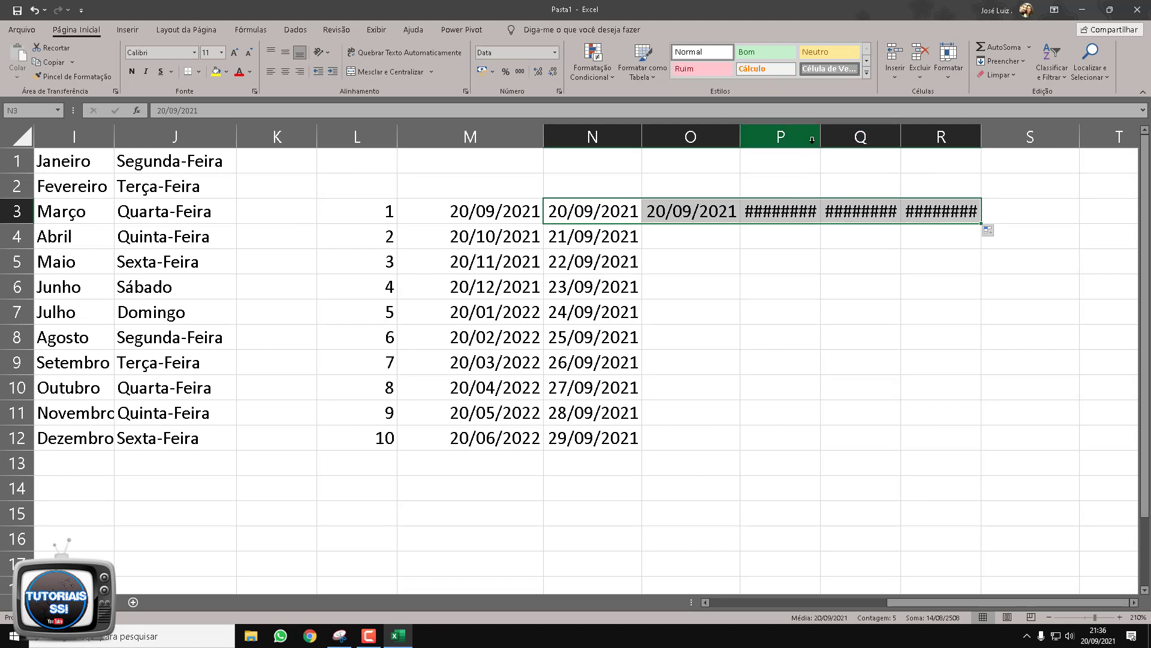
drag(822, 133, 839, 133)
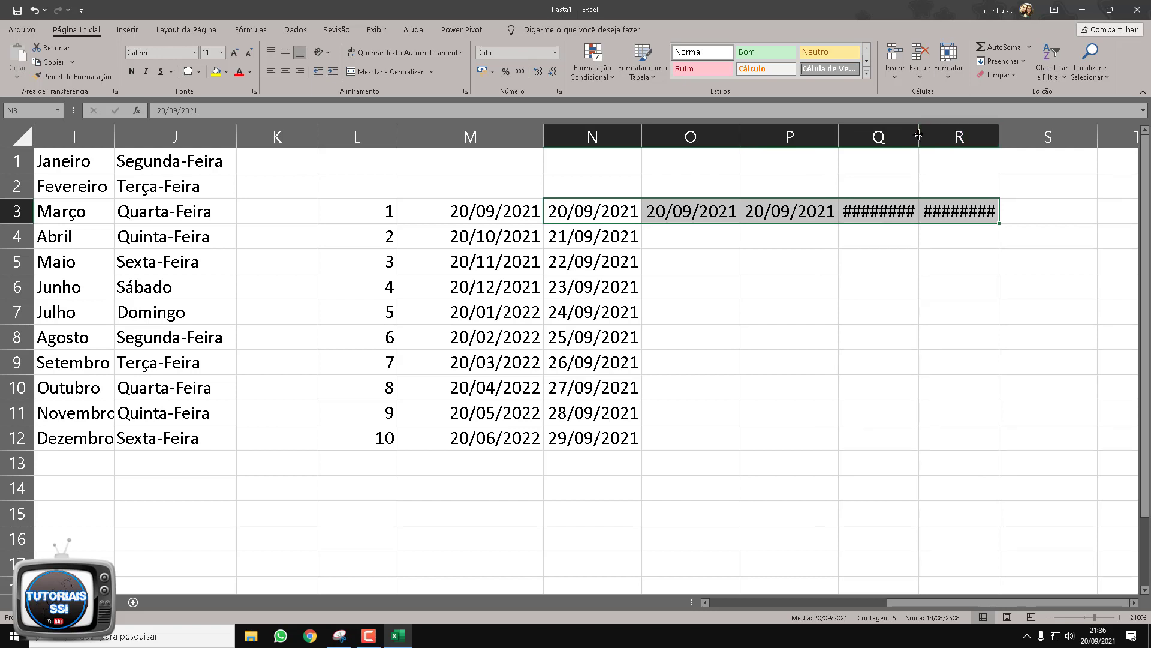
drag(919, 134, 937, 134)
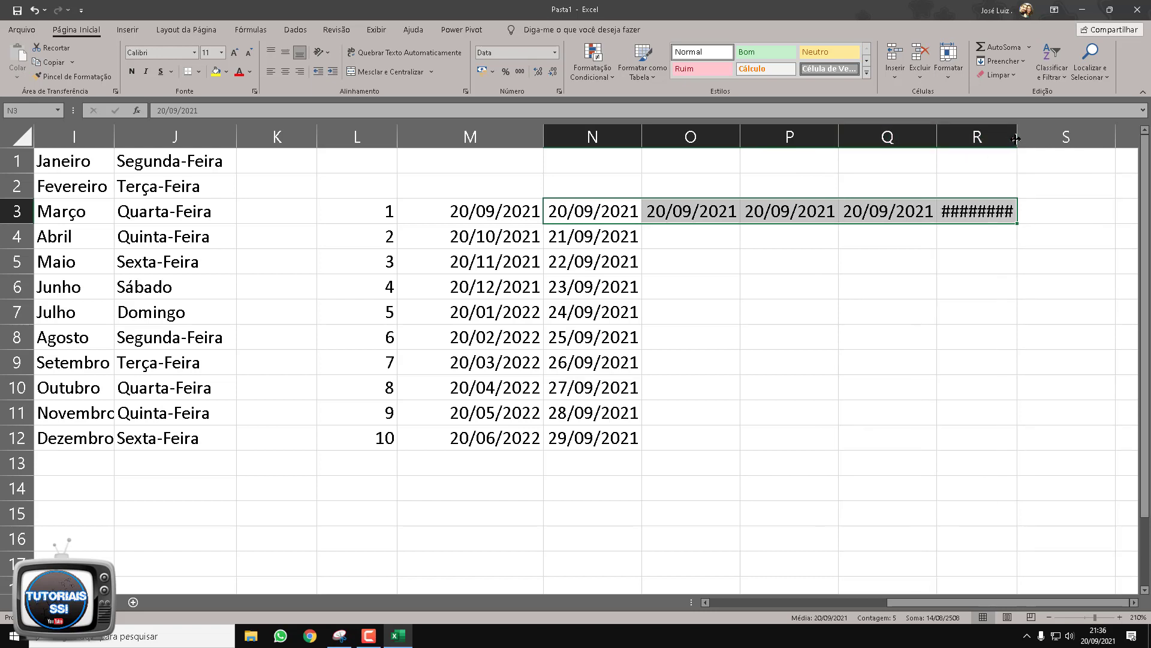
drag(1015, 139, 1033, 139)
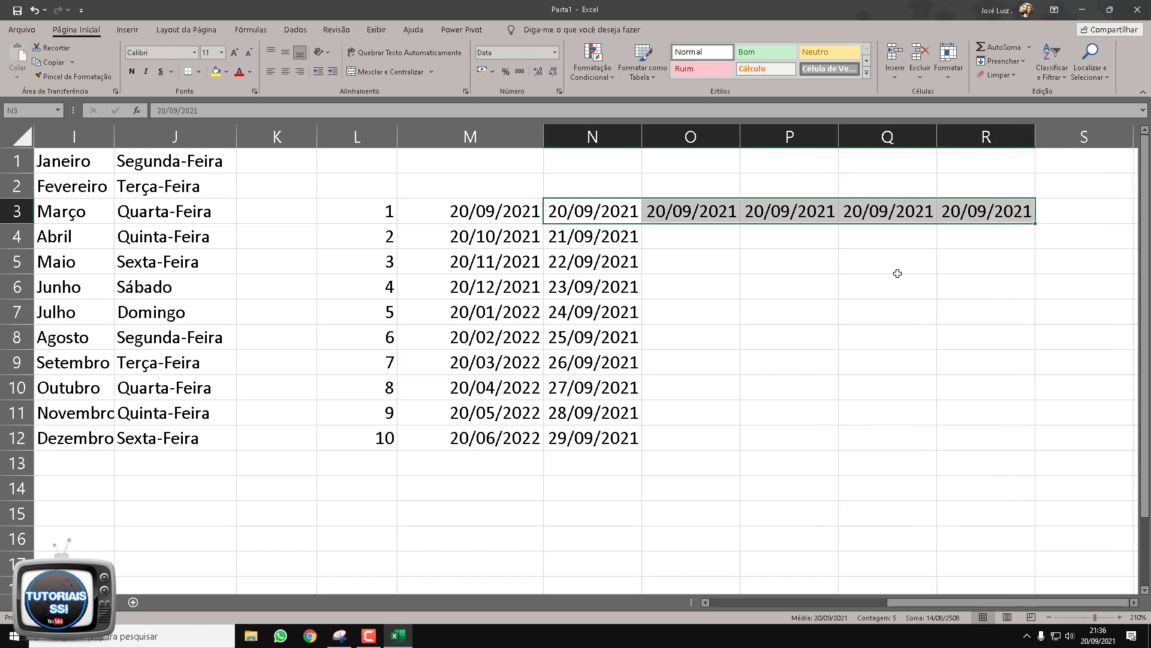